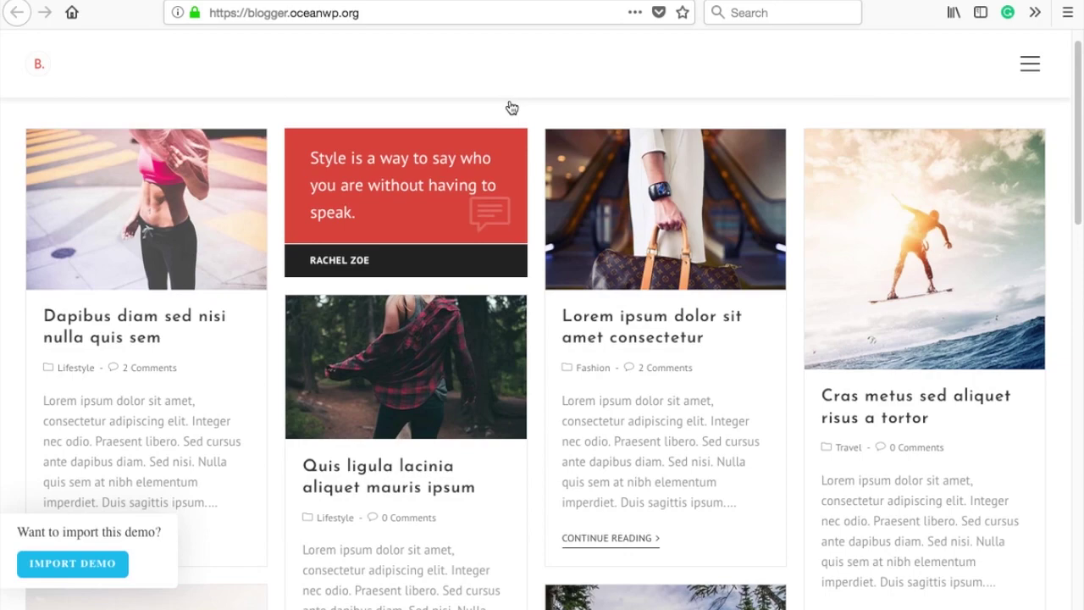
Look through the OceanWP Blogger, Yoga and Travel demo blogs to examine their post layouts and sidebars.
{"action": "scroll", "coordinate": [512, 107], "scroll_direction": "down", "scroll_amount": 6}
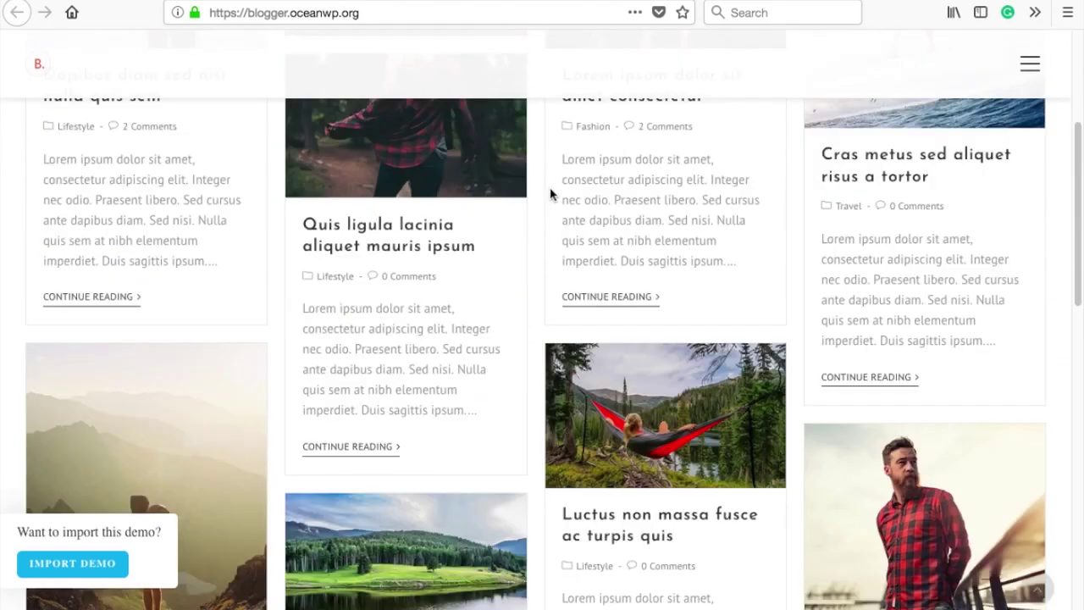
{"action": "scroll", "coordinate": [549, 194], "scroll_direction": "down", "scroll_amount": 10}
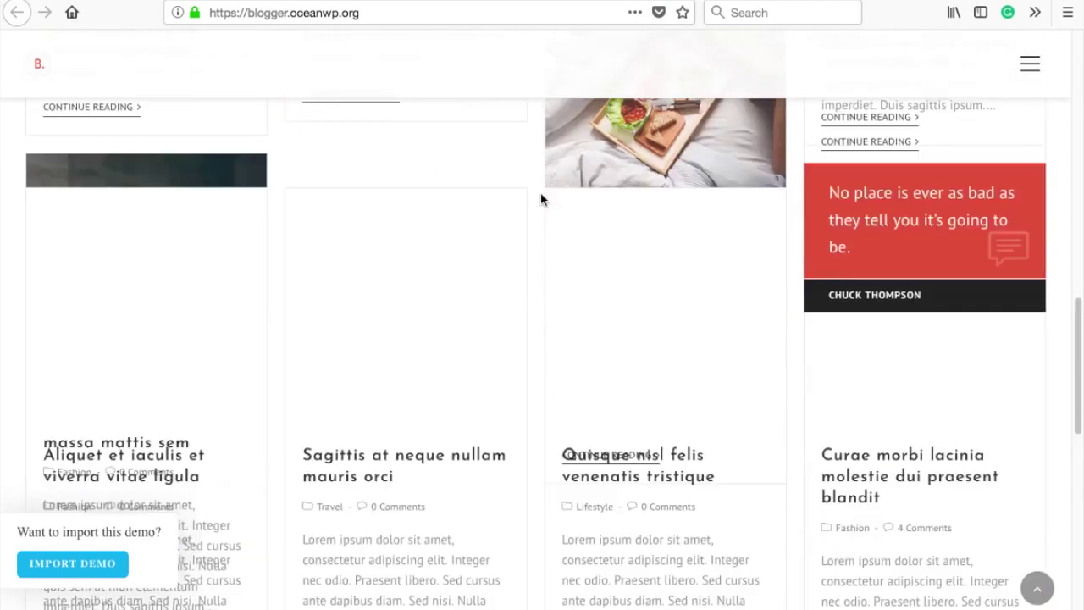
{"action": "scroll", "coordinate": [545, 200], "scroll_direction": "down", "scroll_amount": 8}
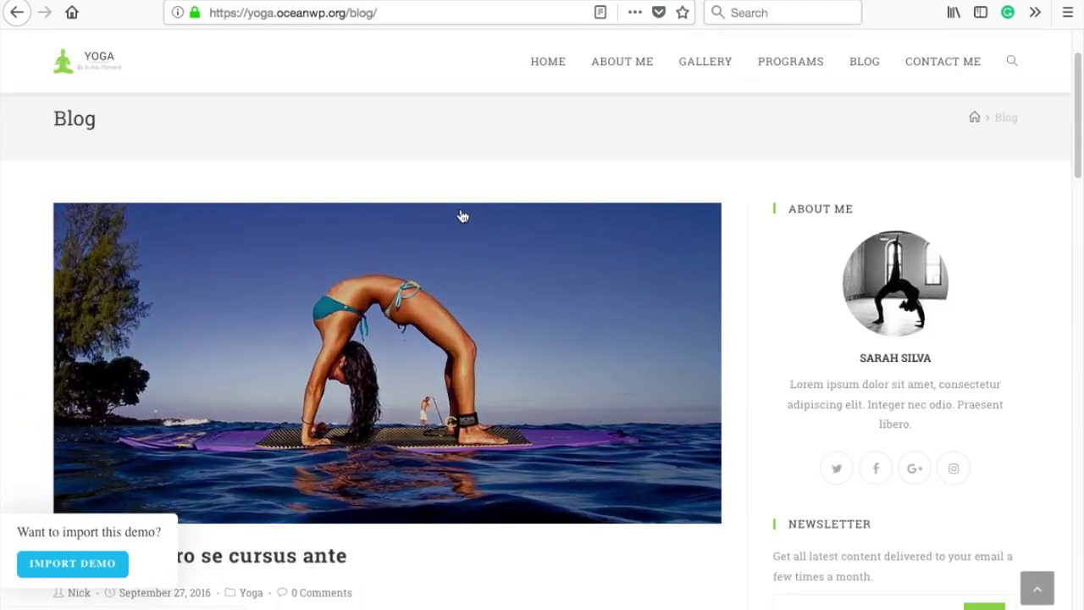
{"action": "scroll", "coordinate": [471, 212], "scroll_direction": "down", "scroll_amount": 3}
{"action": "scroll", "coordinate": [470, 212], "scroll_direction": "down", "scroll_amount": 7}
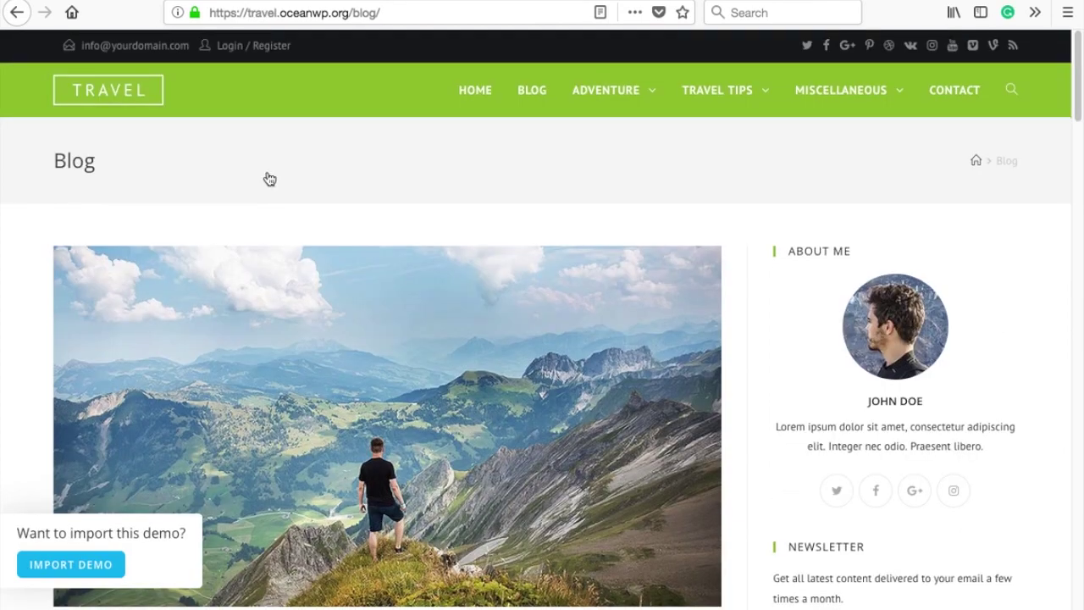
{"action": "scroll", "coordinate": [268, 177], "scroll_direction": "down", "scroll_amount": 5}
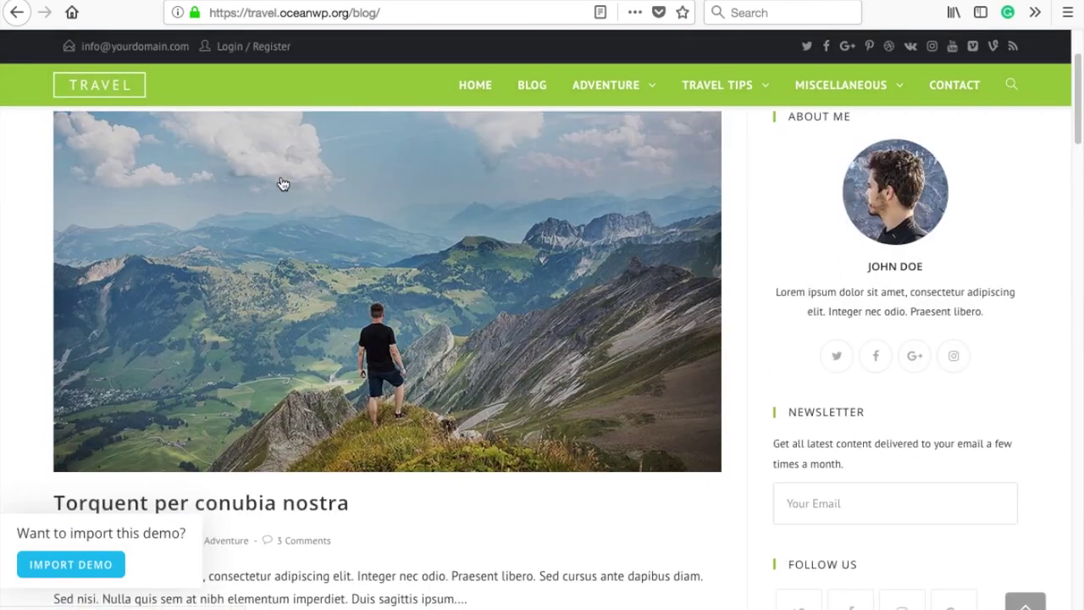
{"action": "scroll", "coordinate": [299, 189], "scroll_direction": "down", "scroll_amount": 12}
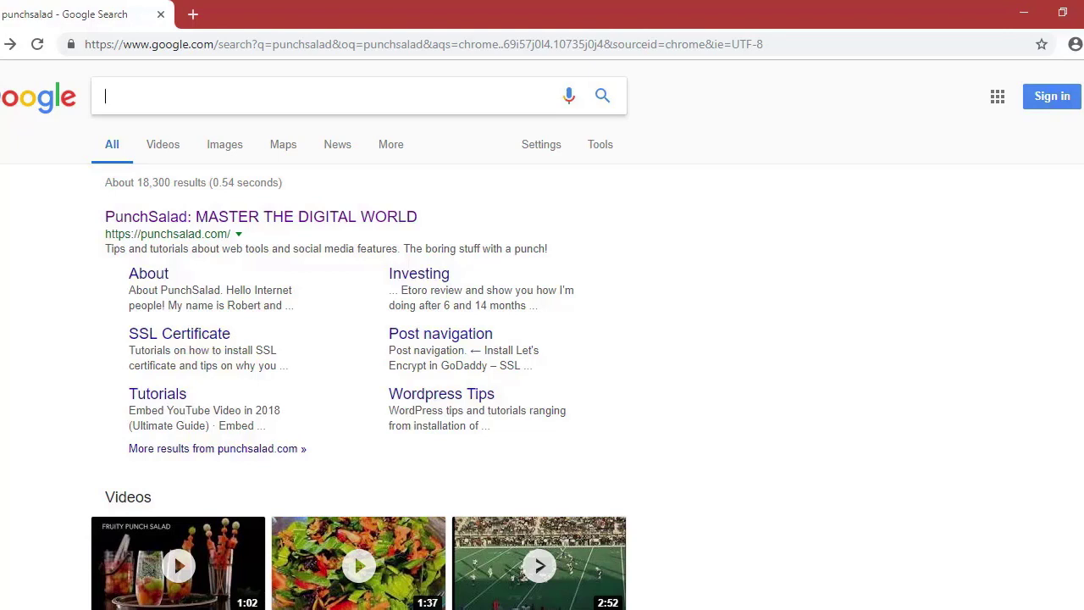
{"action": "type", "text": "www."}
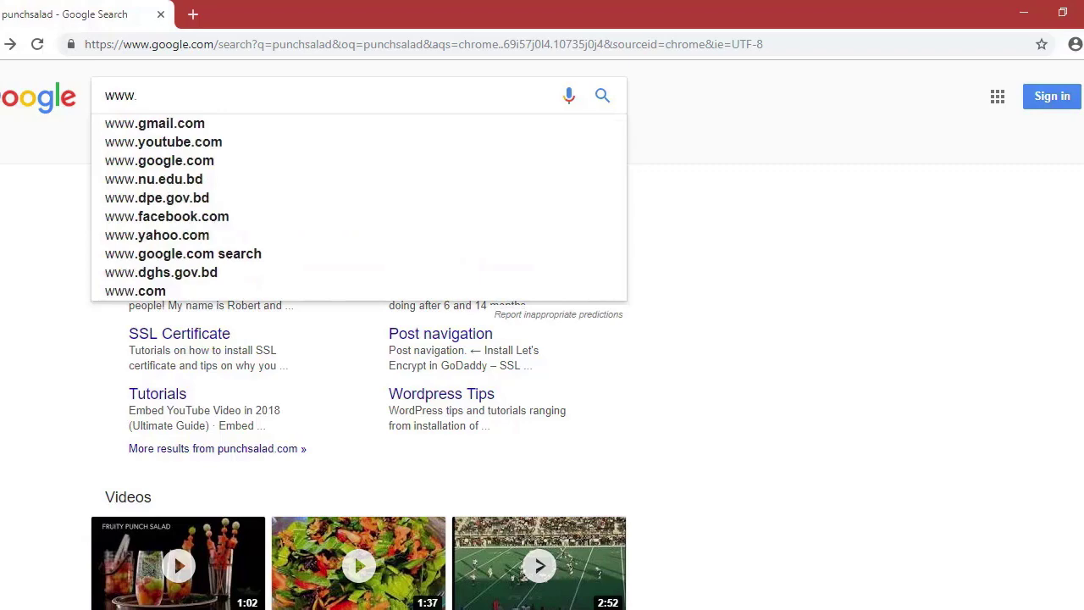
{"action": "type", "text": "freenom.com"}
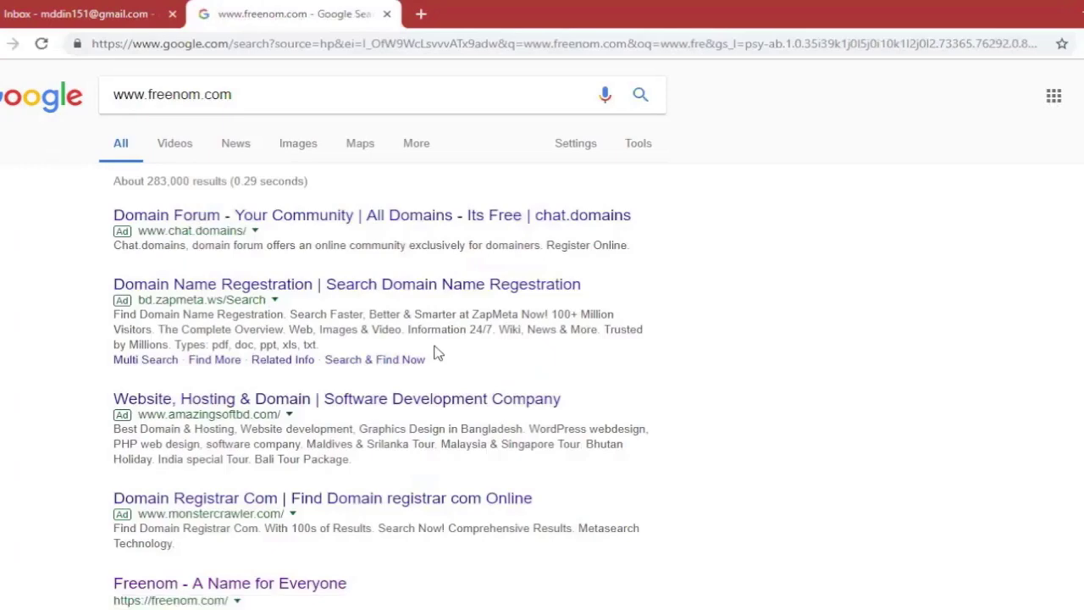
{"action": "scroll", "coordinate": [198, 351], "scroll_direction": "down", "scroll_amount": 3}
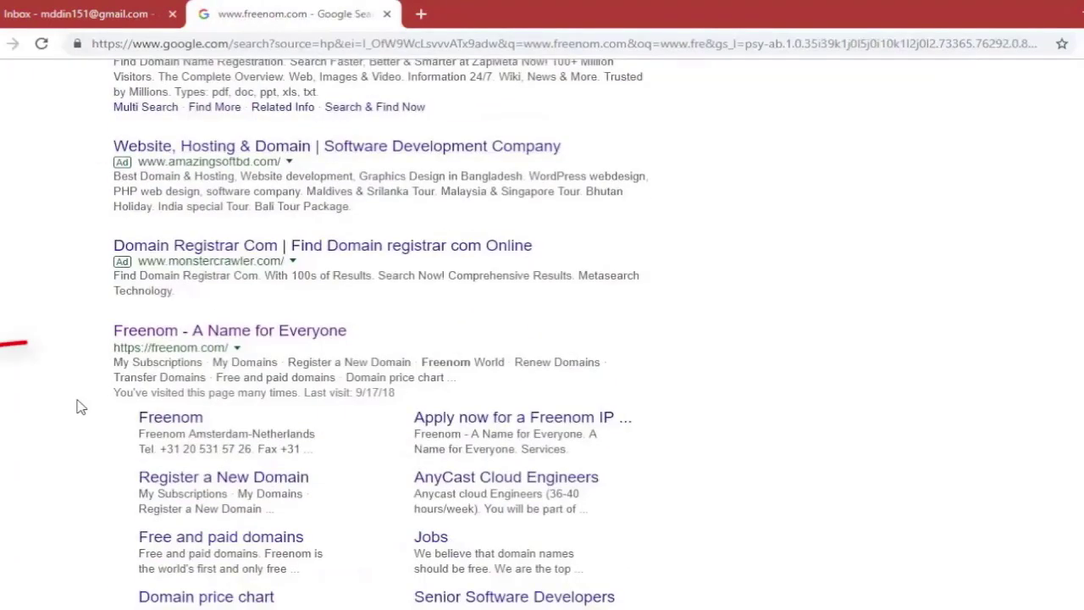
{"action": "left_click", "coordinate": [260, 337]}
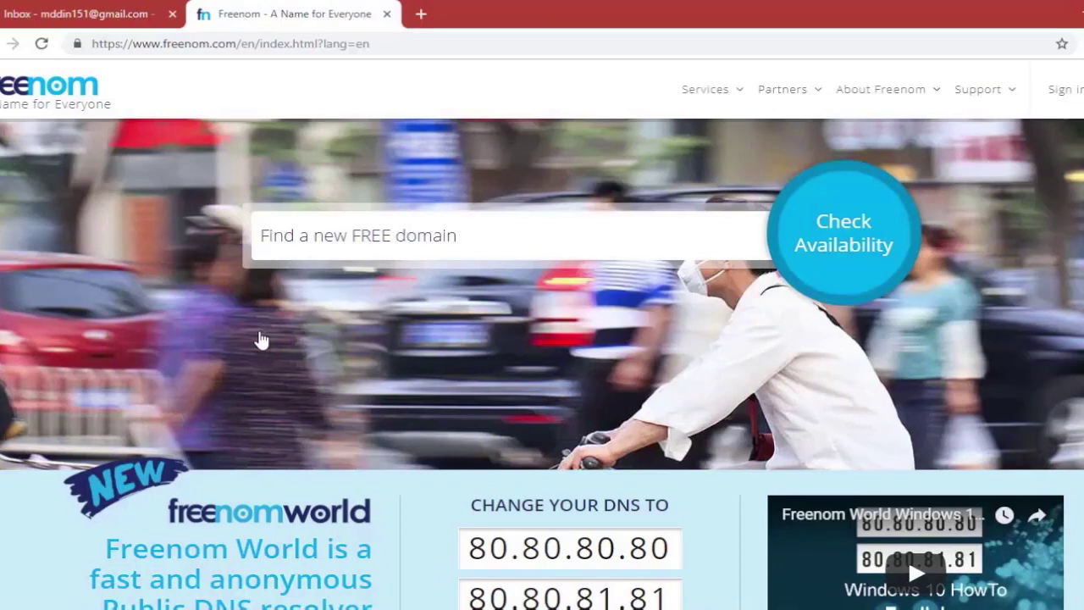
Check the availability of the free domain name punchsalad on Freenom.
{"action": "left_click", "coordinate": [359, 232]}
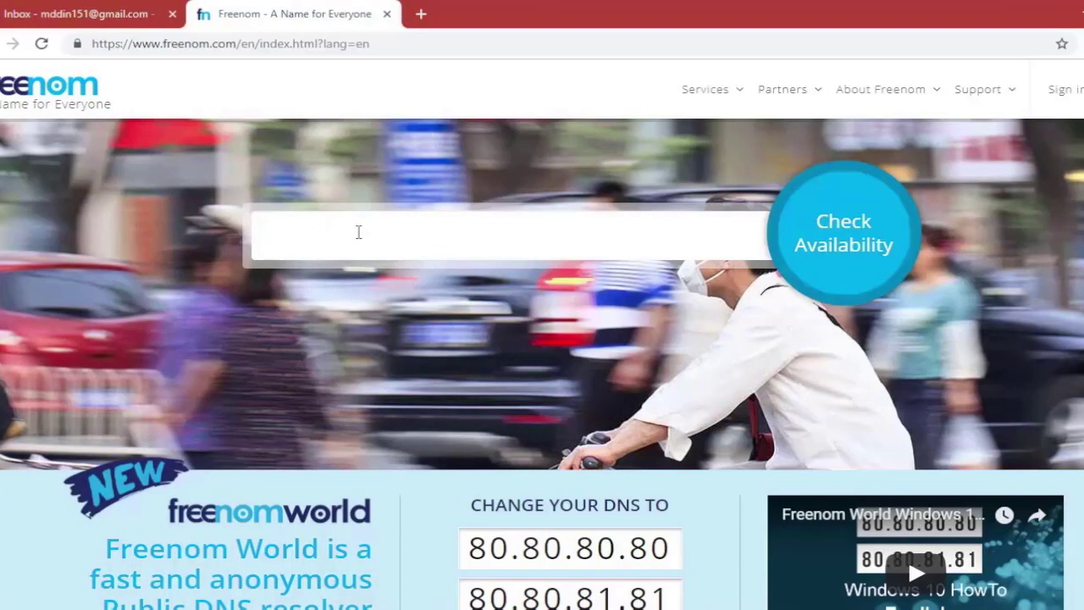
{"action": "type", "text": "punchsalad"}
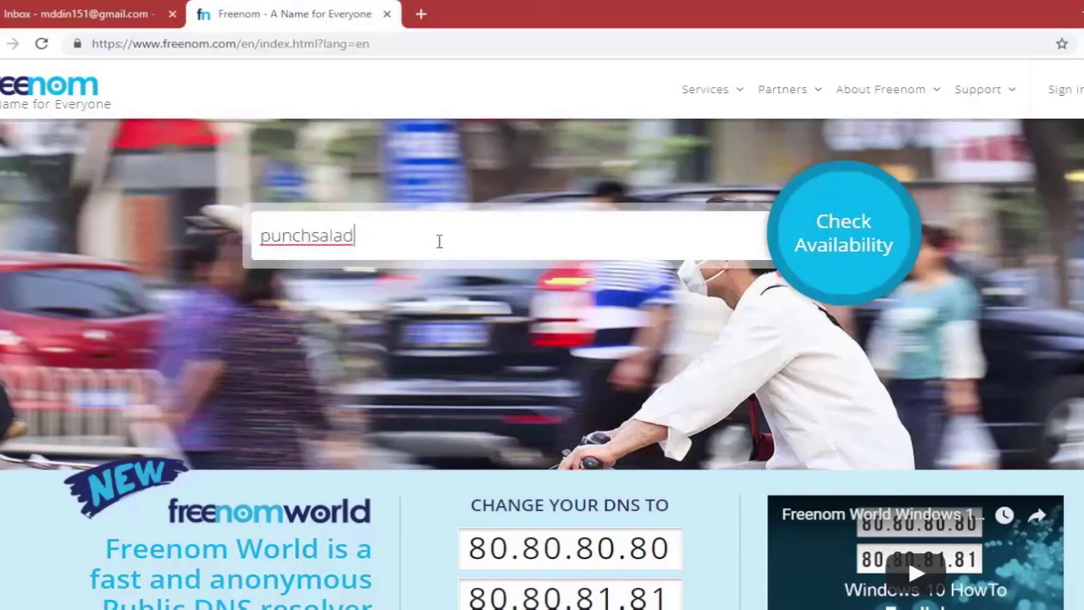
{"action": "left_click", "coordinate": [851, 245]}
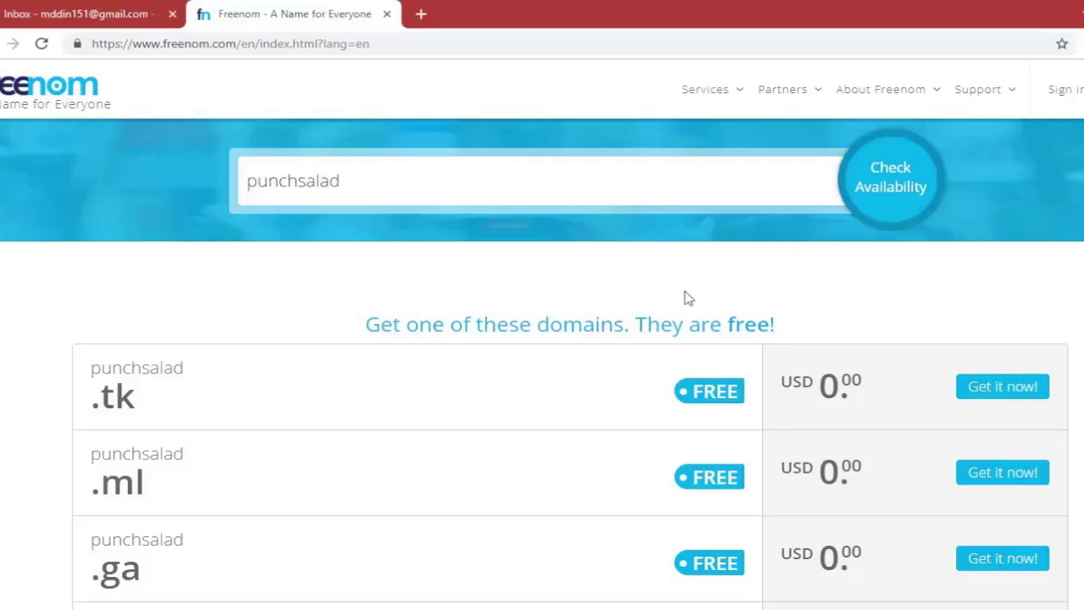
Add the free punchsalad.cf domain to the cart and proceed to checkout.
{"action": "scroll", "coordinate": [684, 296], "scroll_direction": "down", "scroll_amount": 2}
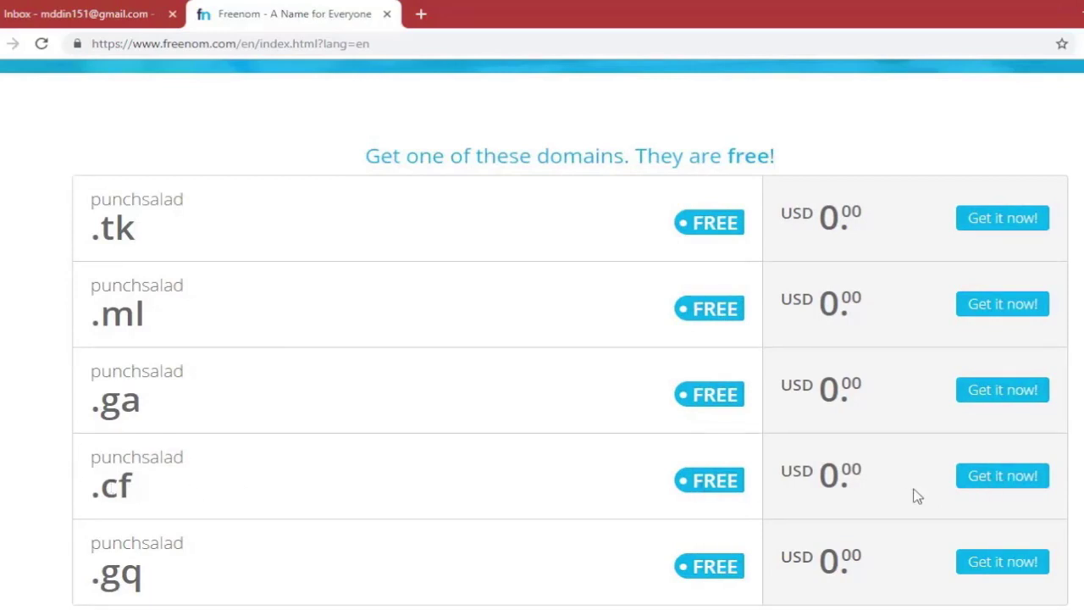
{"action": "left_click", "coordinate": [1001, 481]}
{"action": "scroll", "coordinate": [1011, 483], "scroll_direction": "up", "scroll_amount": 2}
{"action": "left_click", "coordinate": [1007, 285]}
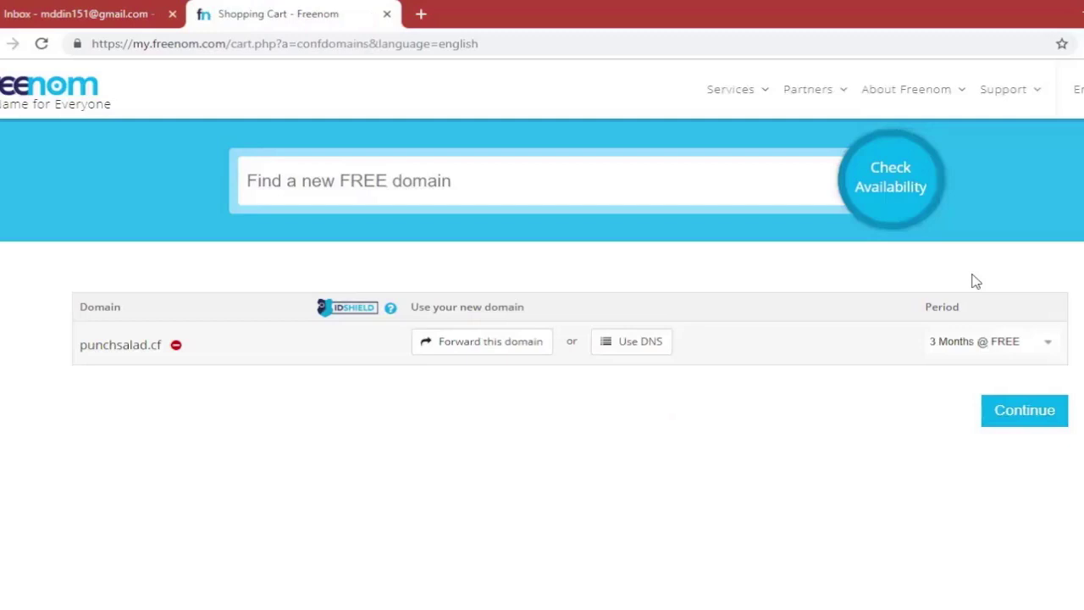
Set the registration period of punchsalad.cf to 12 Months @ FREE and continue to the order review.
{"action": "left_click", "coordinate": [990, 341]}
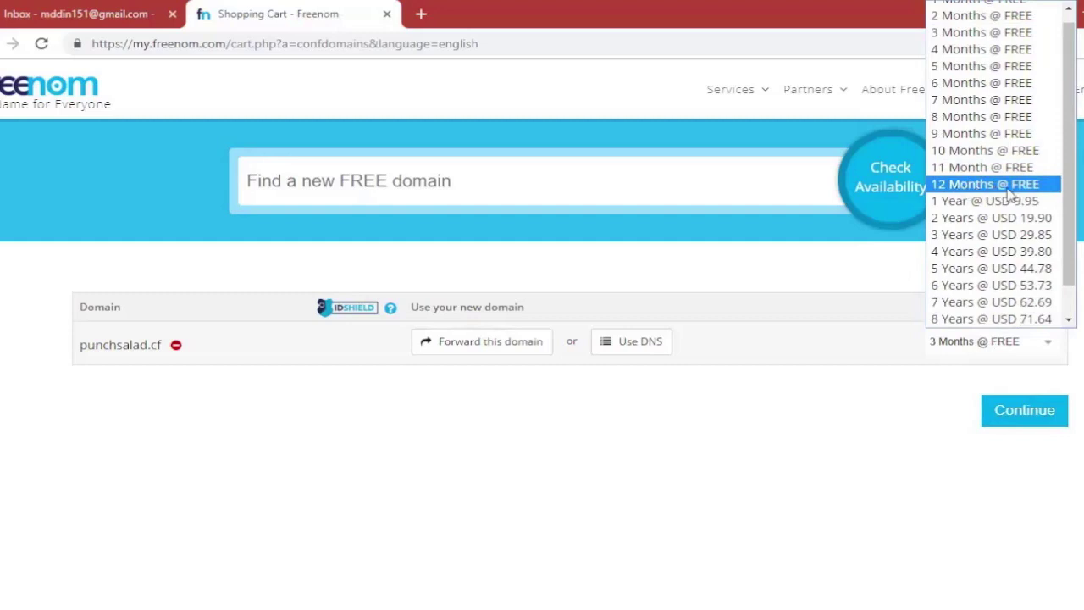
{"action": "left_click", "coordinate": [1010, 185]}
{"action": "left_click", "coordinate": [1022, 413]}
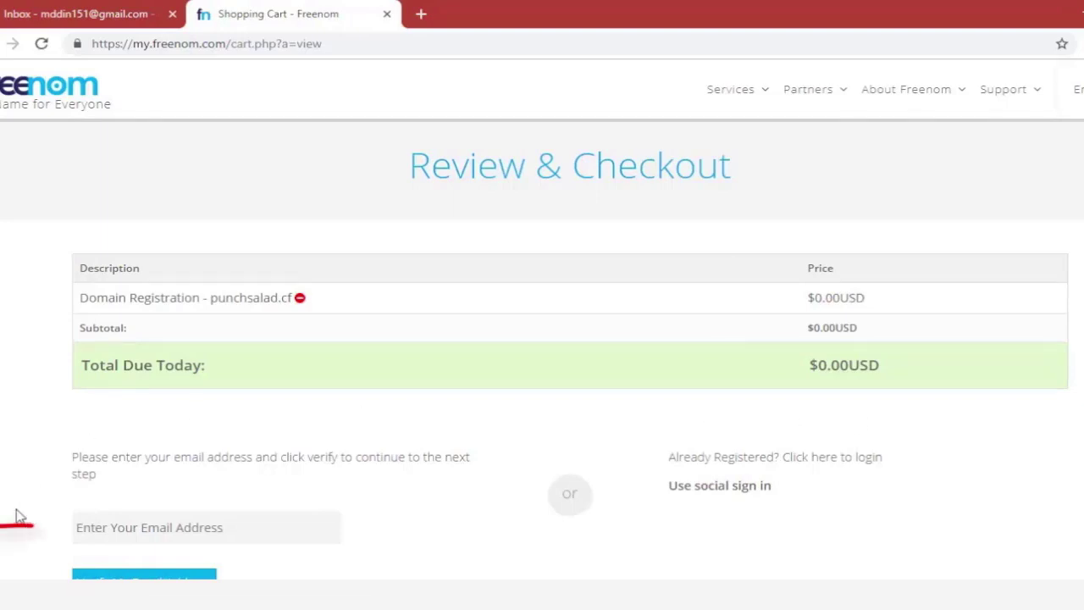
Enter the customer's e-mail address on the Review & Checkout page and submit it for verification.
{"action": "left_click", "coordinate": [127, 527]}
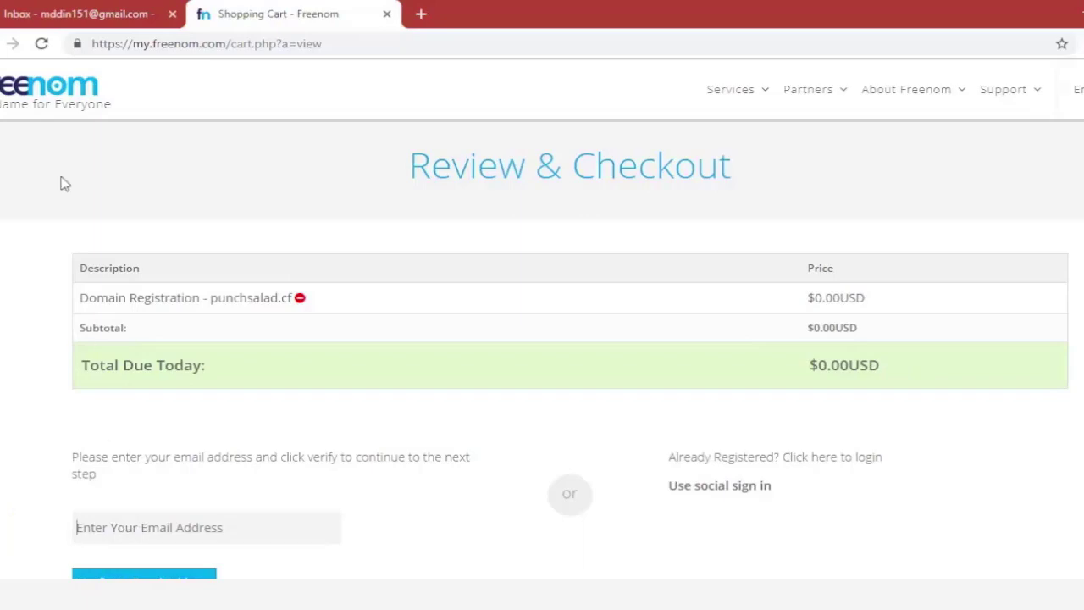
{"action": "key", "text": "ctrl+v"}
{"action": "scroll", "coordinate": [155, 479], "scroll_direction": "down", "scroll_amount": 1}
{"action": "left_click", "coordinate": [150, 494]}
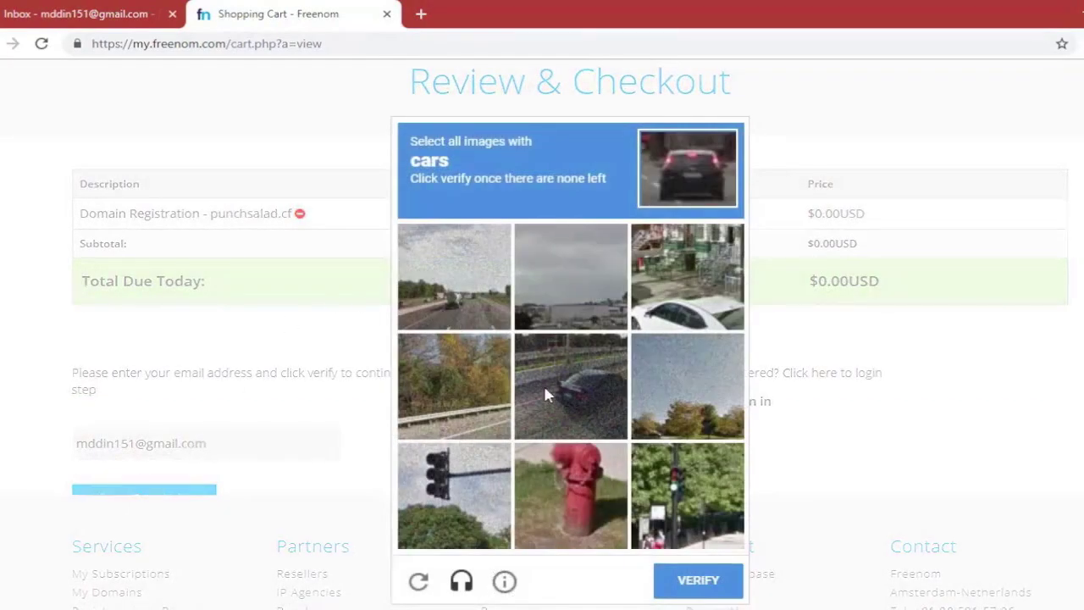
Complete the image challenge by selecting the pictures with cars and submitting the answer.
{"action": "left_click", "coordinate": [655, 303]}
{"action": "left_click", "coordinate": [576, 413]}
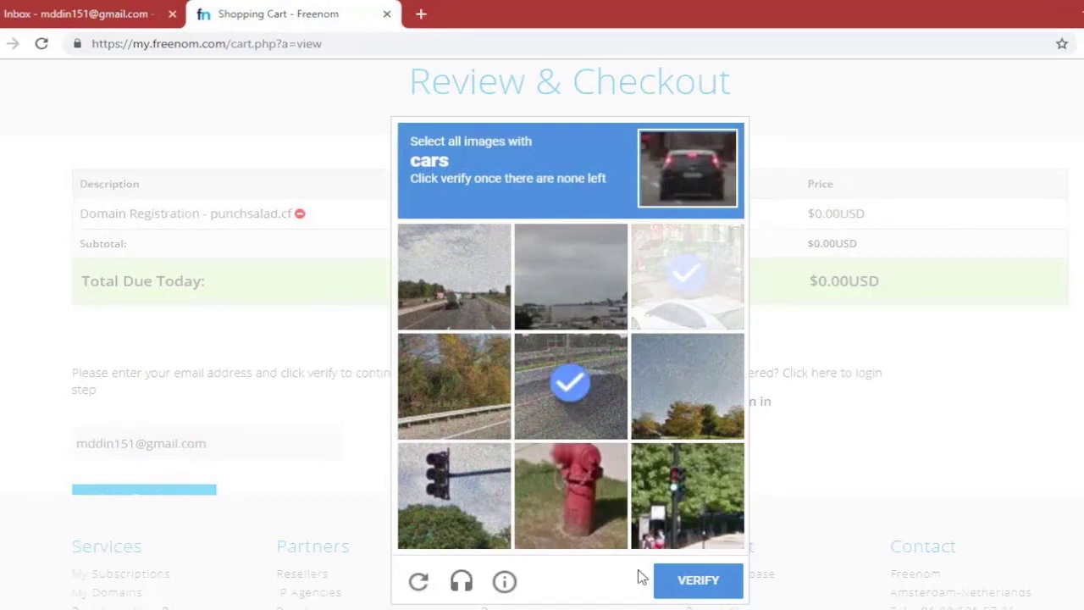
{"action": "left_click", "coordinate": [691, 284]}
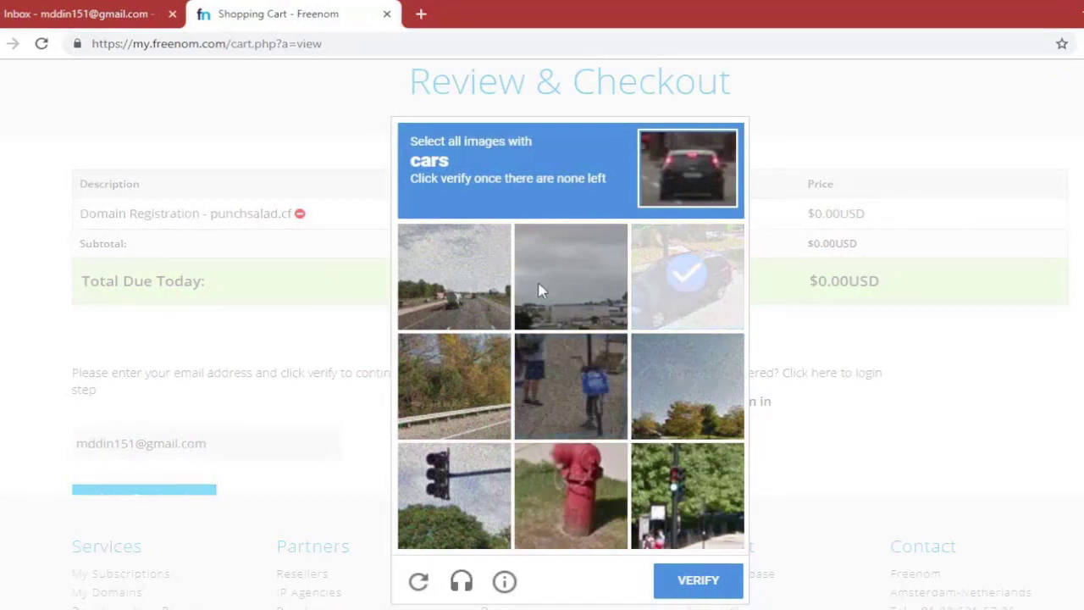
{"action": "left_click", "coordinate": [506, 288]}
{"action": "left_click", "coordinate": [696, 581]}
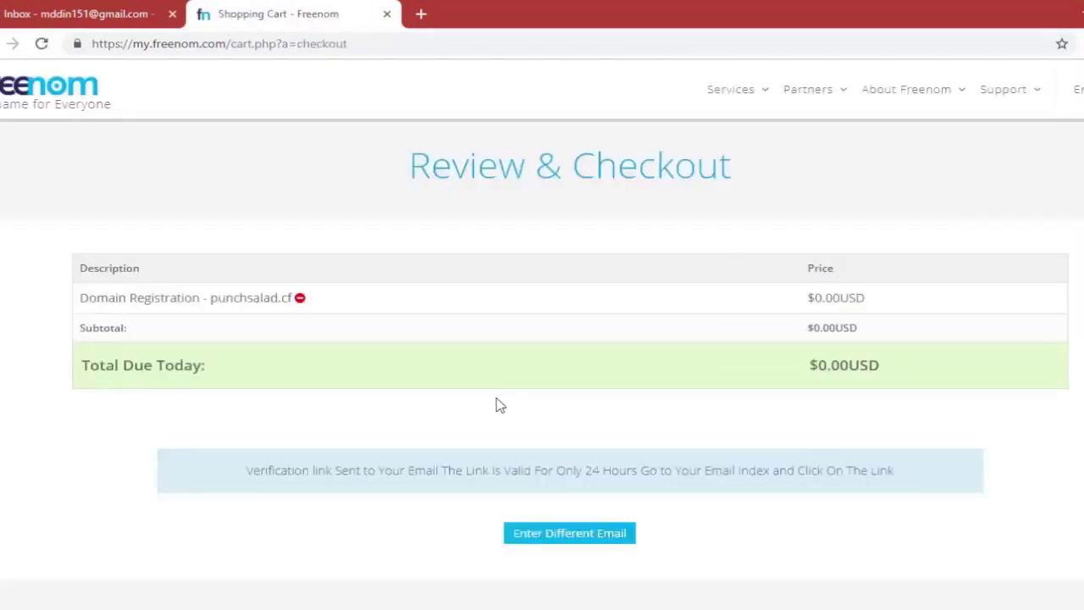
Verify the address through the link in Freenom's Email Verification message in Gmail, and close the extra Shopping Cart tab.
{"action": "key", "text": "ctrl+1"}
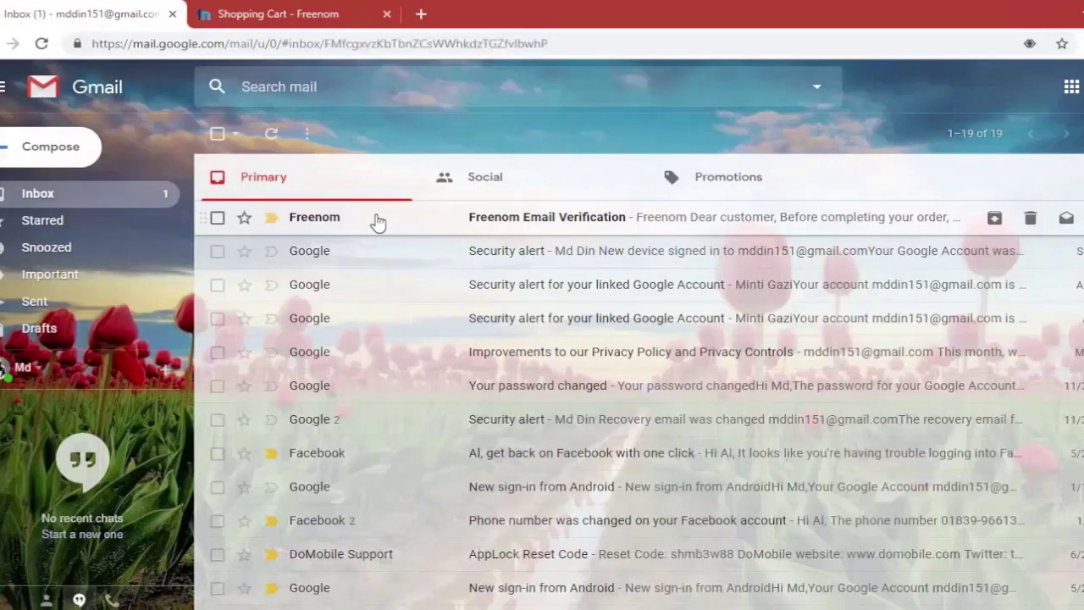
{"action": "left_click", "coordinate": [378, 221]}
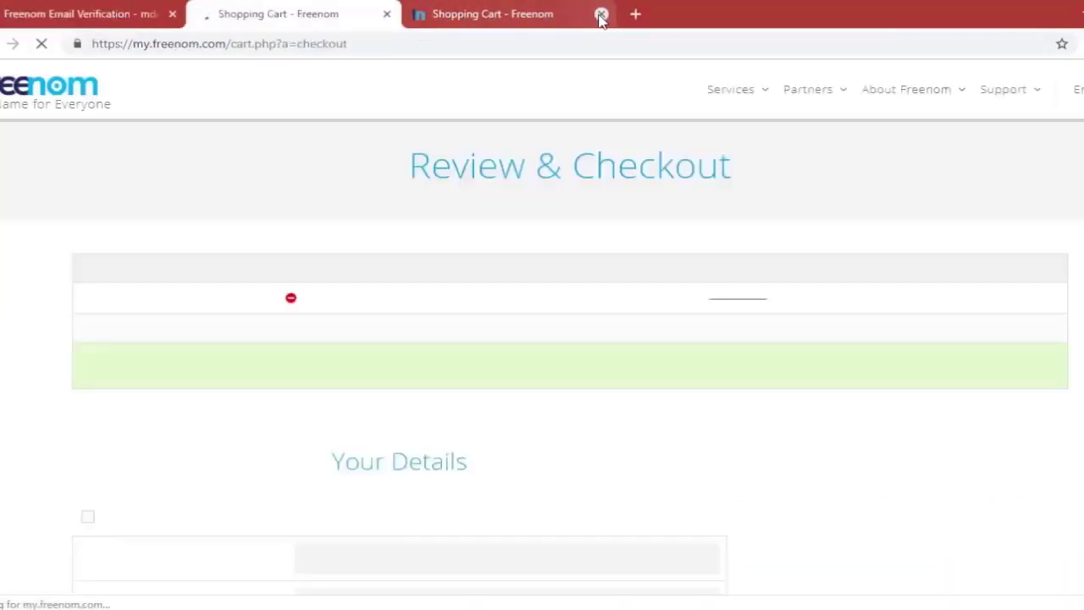
{"action": "left_click", "coordinate": [602, 15]}
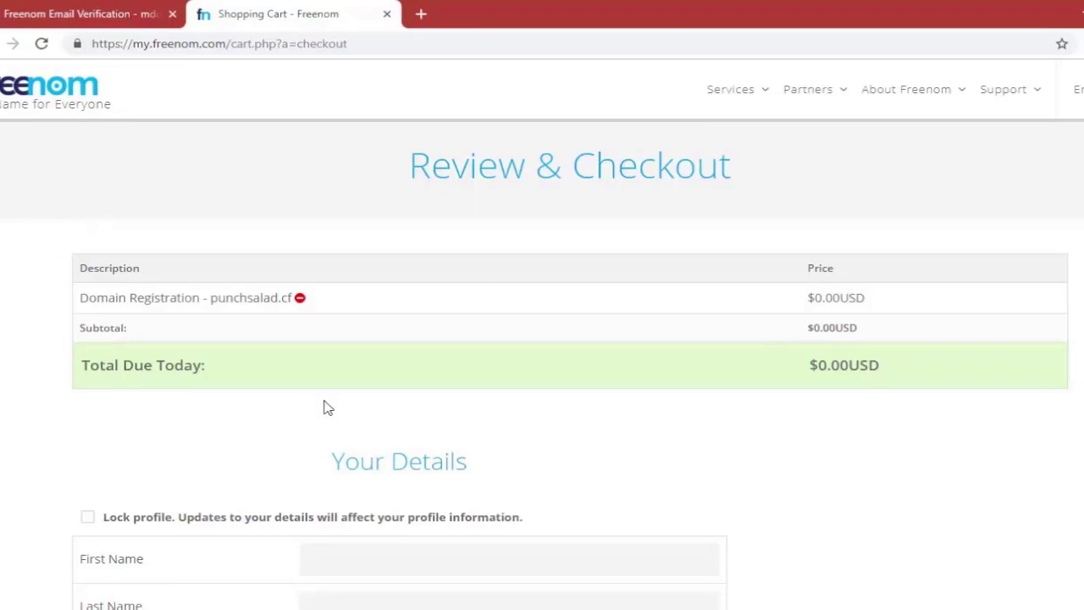
Fill in the customer's contact details with country Netherlands and the account password, accept the Terms & Conditions, and complete the order.
{"action": "scroll", "coordinate": [318, 403], "scroll_direction": "down", "scroll_amount": 3}
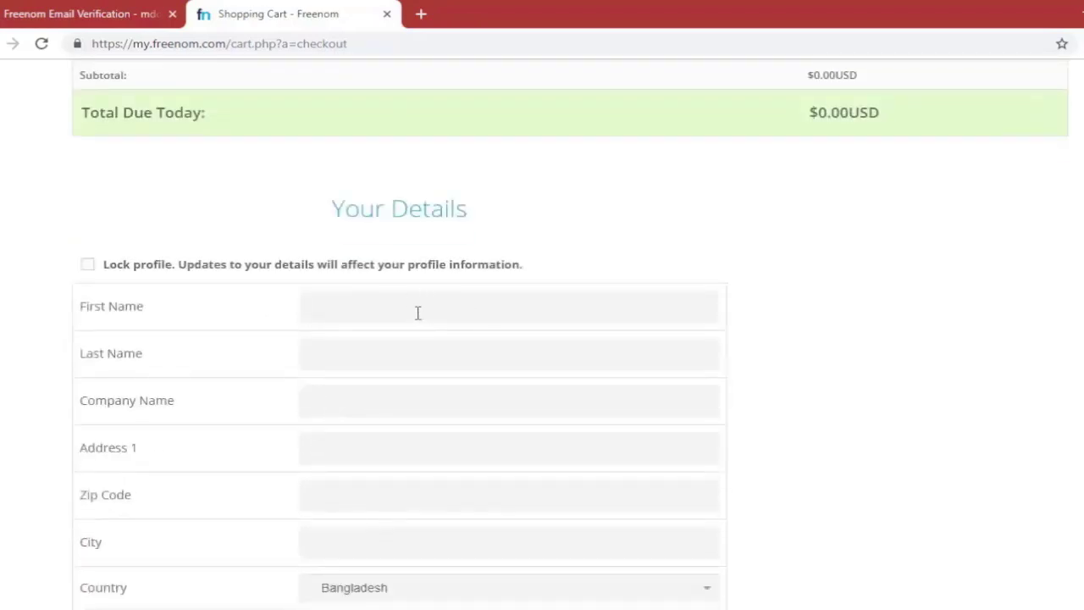
{"action": "scroll", "coordinate": [418, 392], "scroll_direction": "down", "scroll_amount": 1}
{"action": "scroll", "coordinate": [439, 403], "scroll_direction": "down", "scroll_amount": 1}
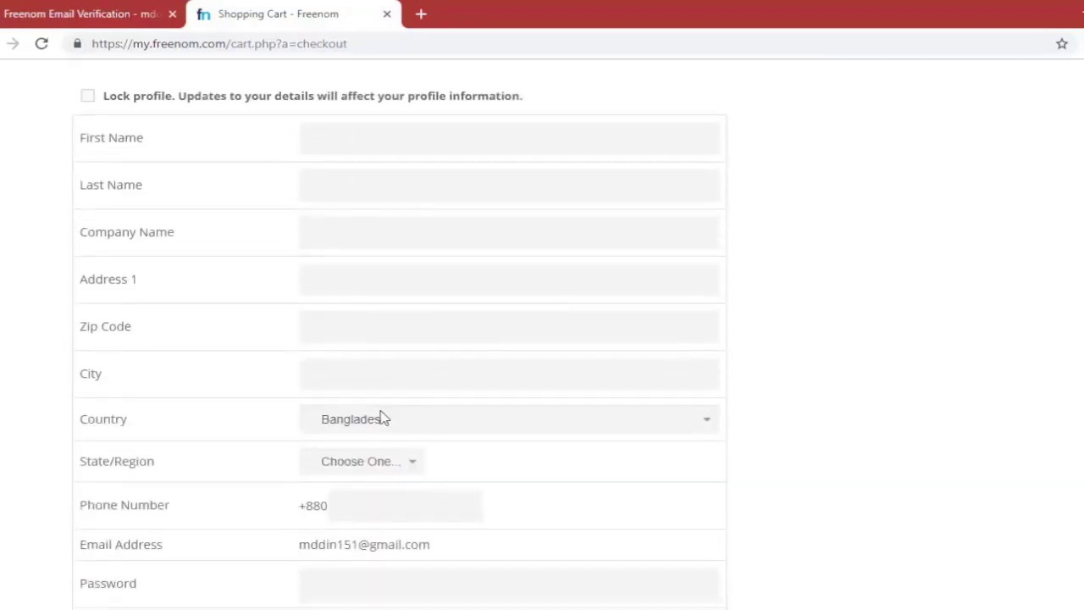
{"action": "scroll", "coordinate": [436, 421], "scroll_direction": "down", "scroll_amount": 1}
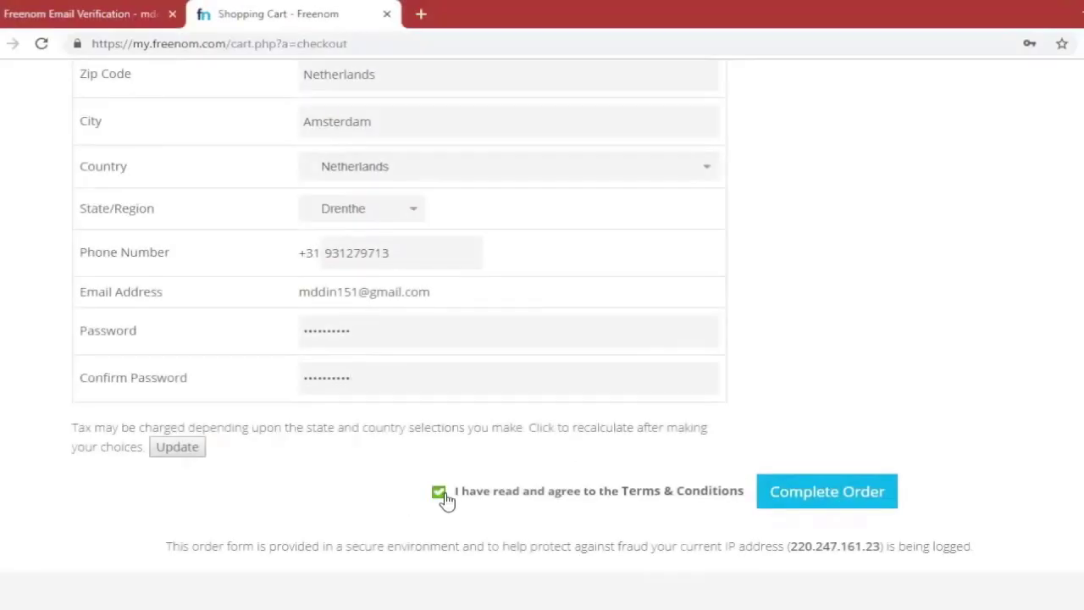
{"action": "left_click", "coordinate": [824, 506]}
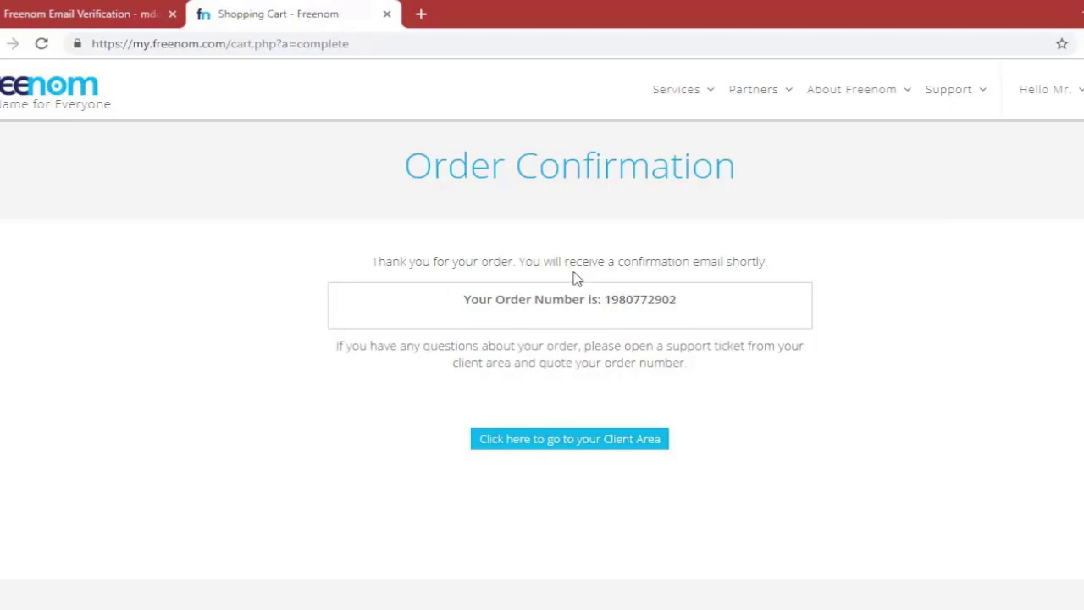
Open the account's My Domains page to view the registered domain.
{"action": "mouse_move", "coordinate": [702, 95]}
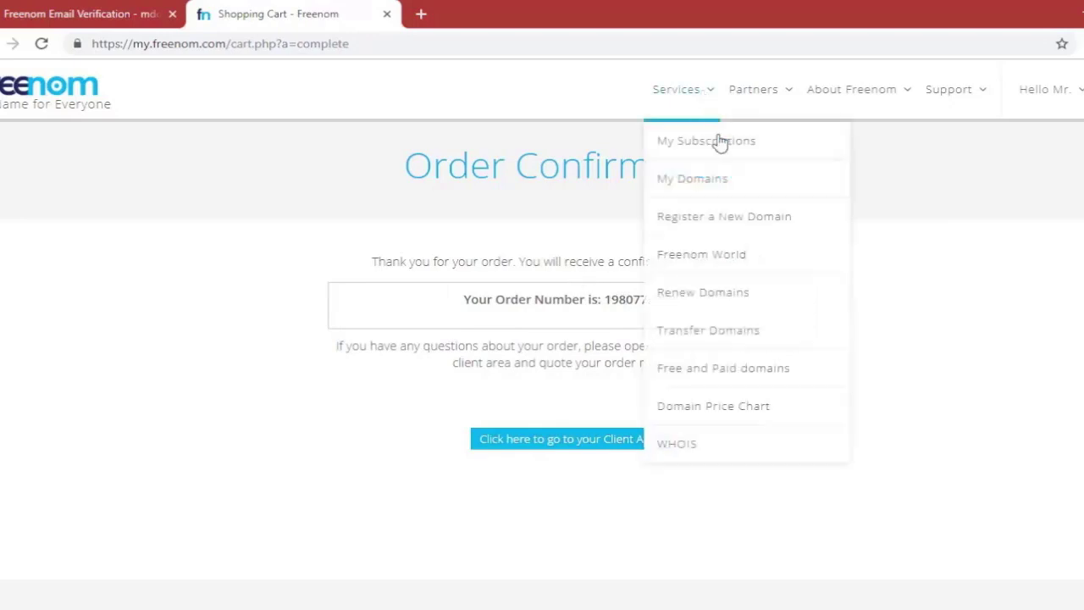
{"action": "left_click", "coordinate": [704, 188]}
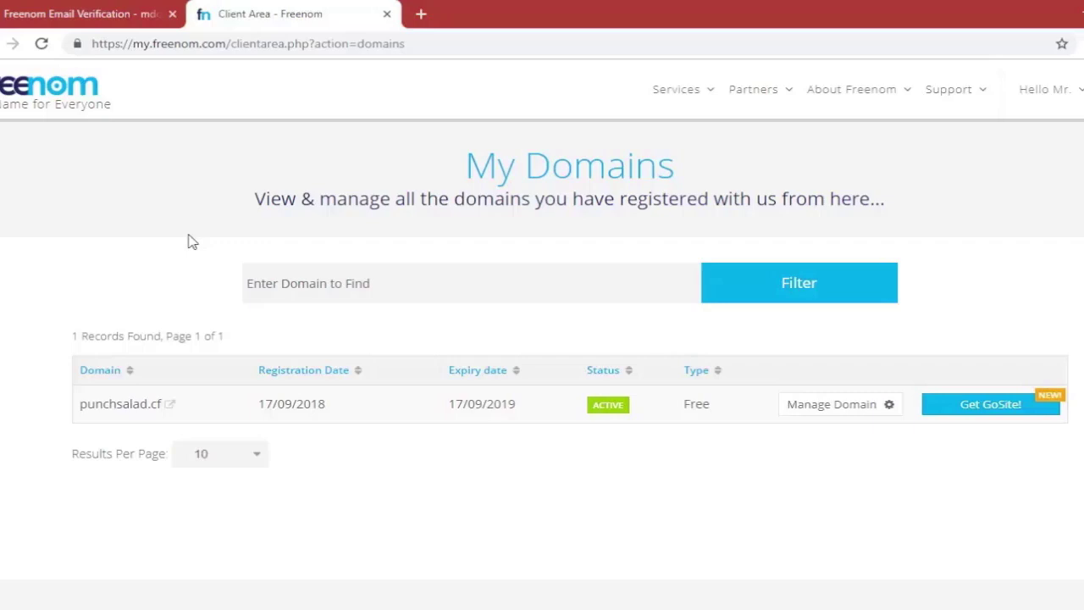
Search Google for infinityfree in a new tab and open the InfinityFree web hosting site.
{"action": "left_click", "coordinate": [421, 14]}
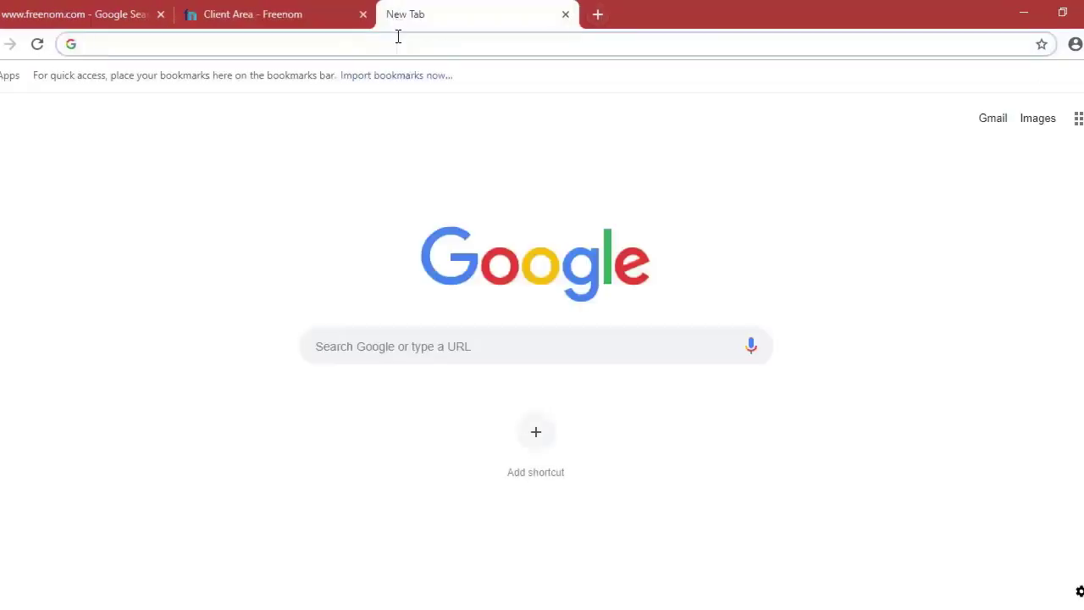
{"action": "type", "text": "infinityfree"}
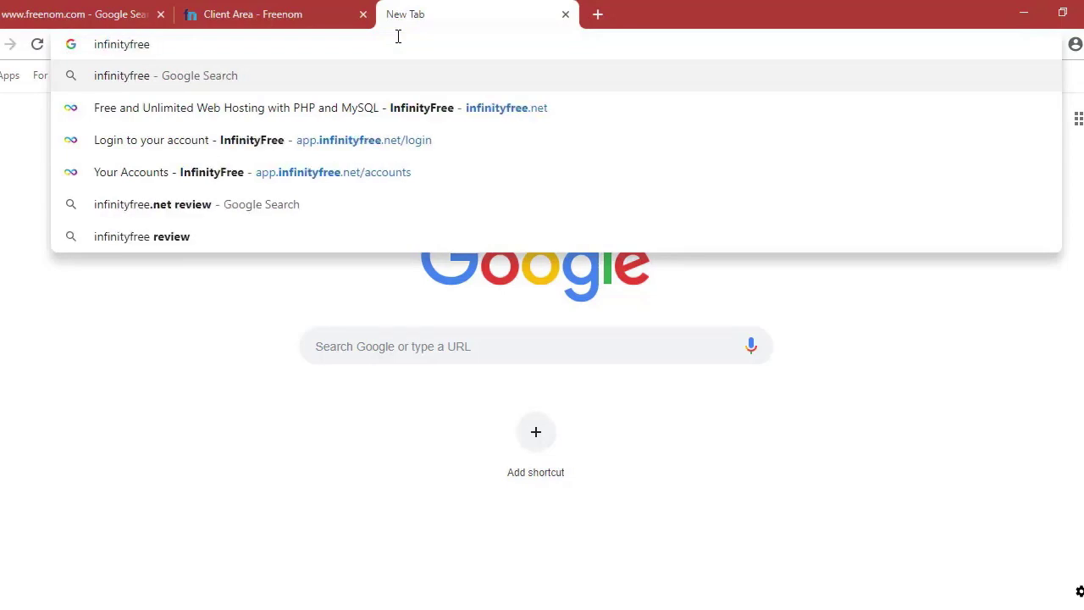
{"action": "key", "text": "Return"}
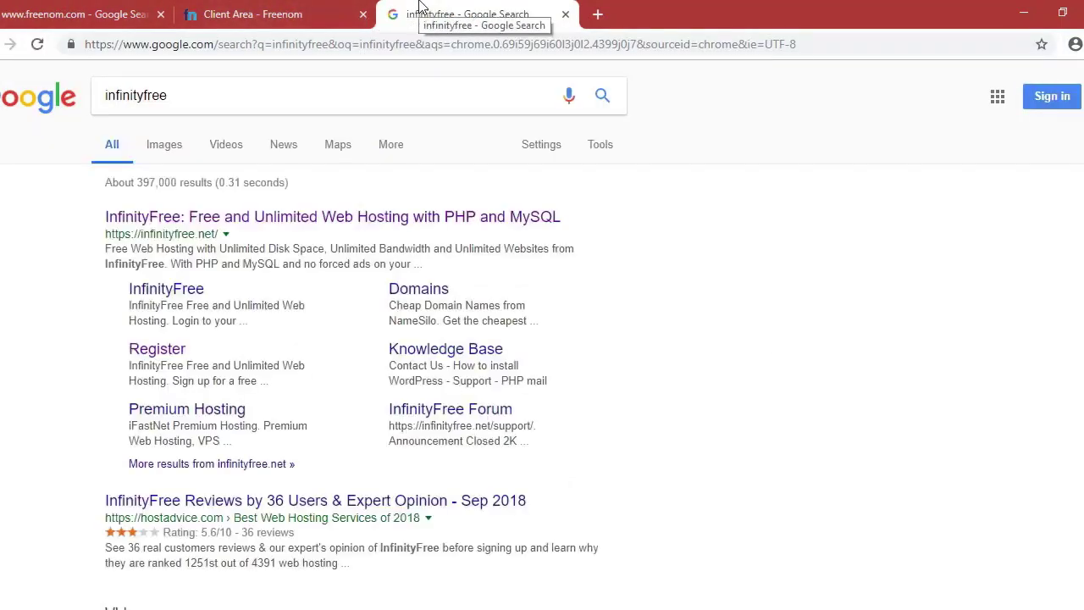
{"action": "left_click", "coordinate": [223, 222]}
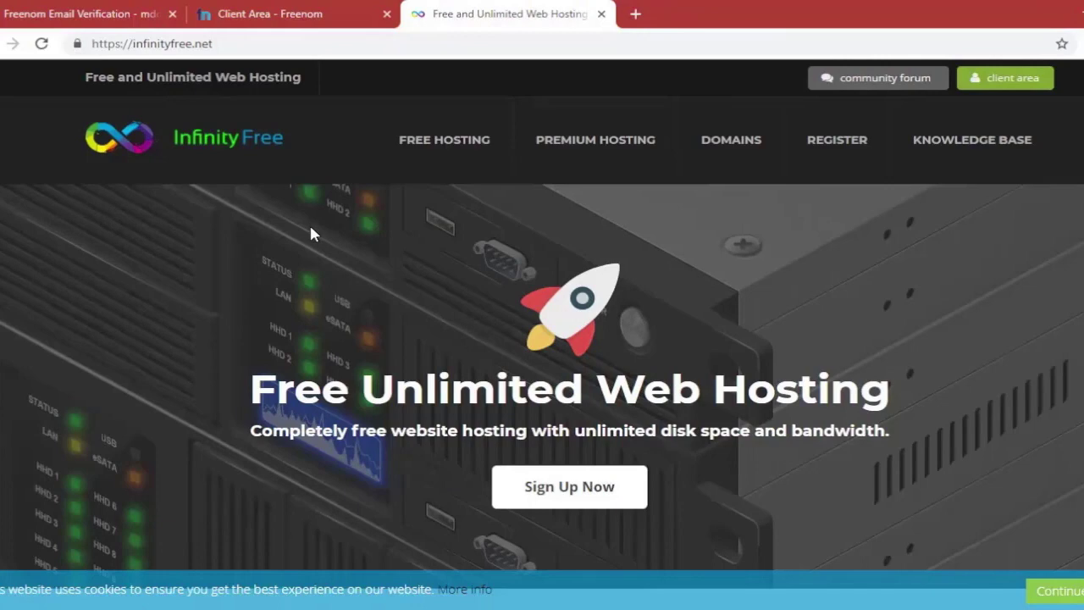
Sign up for a free InfinityFree account with the e-mail address and account password, completing the robot check and accepting the terms of service.
{"action": "left_click", "coordinate": [836, 145]}
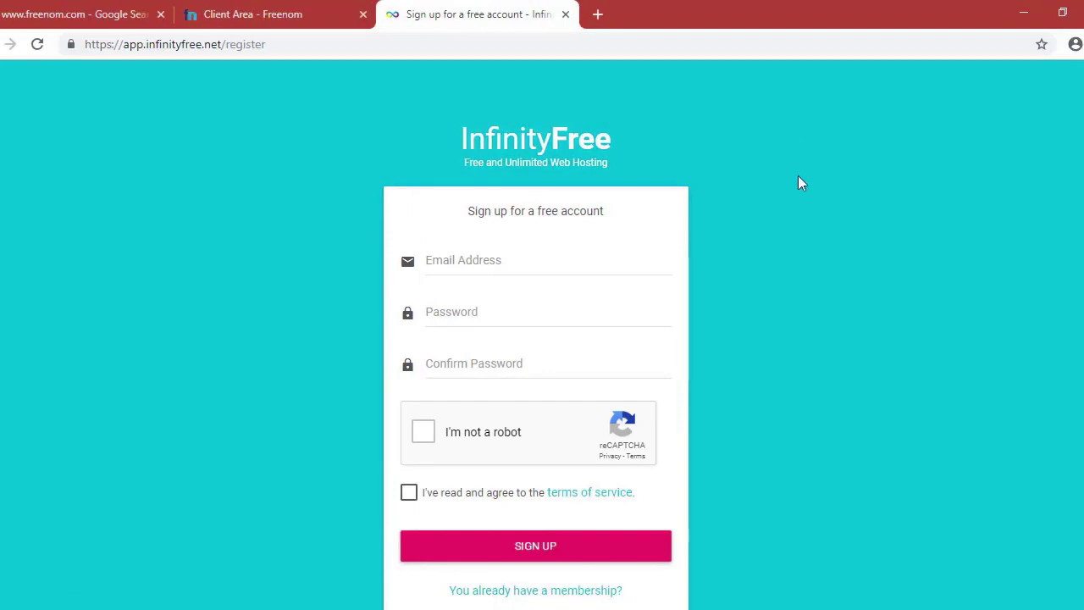
{"action": "left_click", "coordinate": [499, 261]}
{"action": "scroll", "coordinate": [330, 343], "scroll_direction": "down", "scroll_amount": 1}
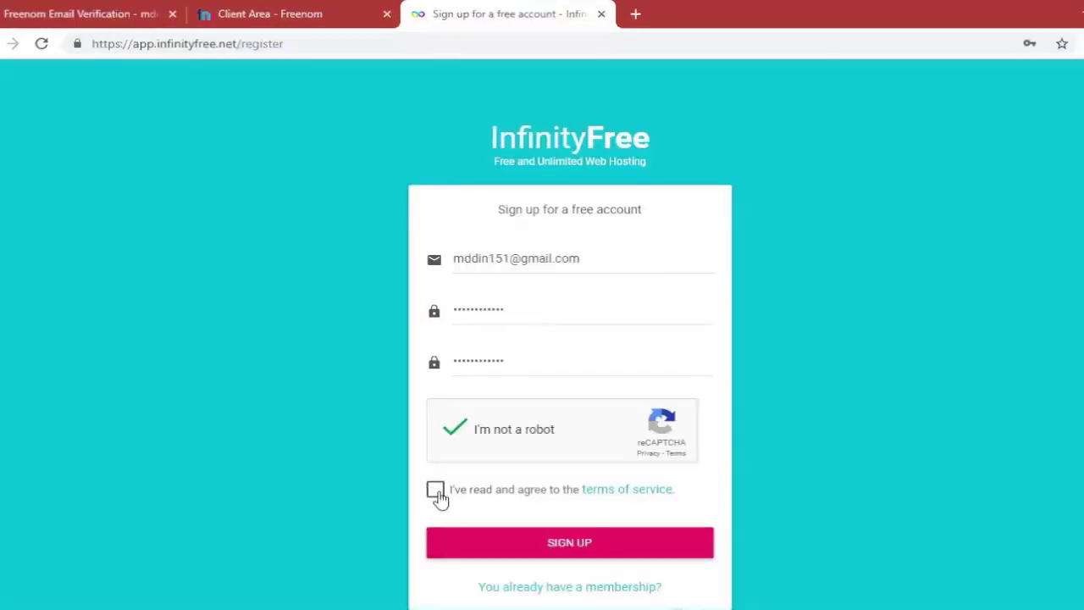
{"action": "left_click", "coordinate": [436, 493]}
{"action": "scroll", "coordinate": [537, 500], "scroll_direction": "down", "scroll_amount": 1}
{"action": "left_click", "coordinate": [537, 498]}
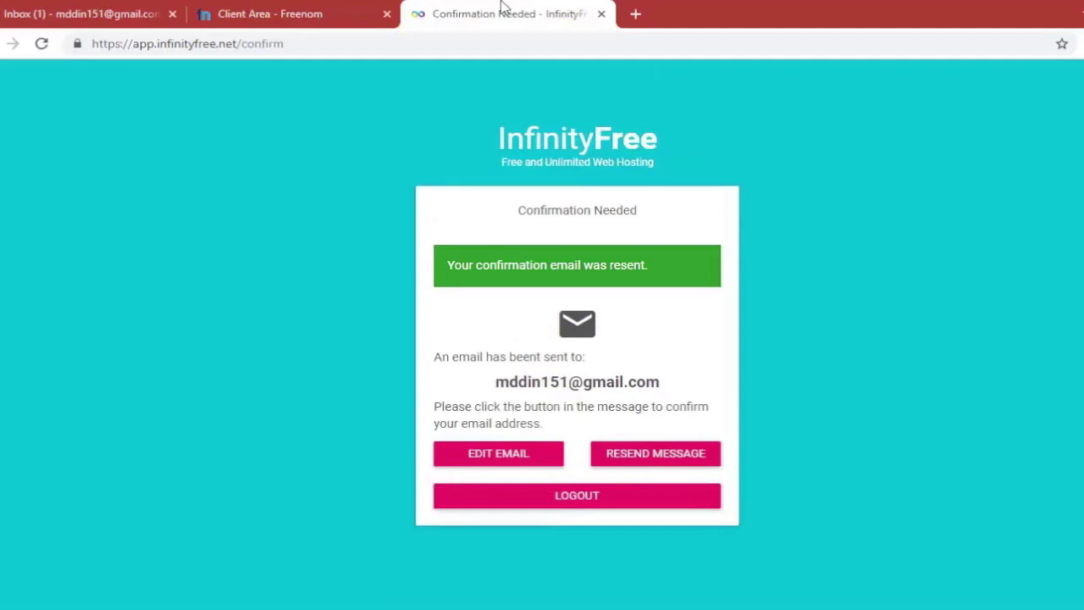
Confirm the e-mail address through the link in InfinityFree's "Confirm your e-mail address" message in Gmail.
{"action": "left_click", "coordinate": [29, 11]}
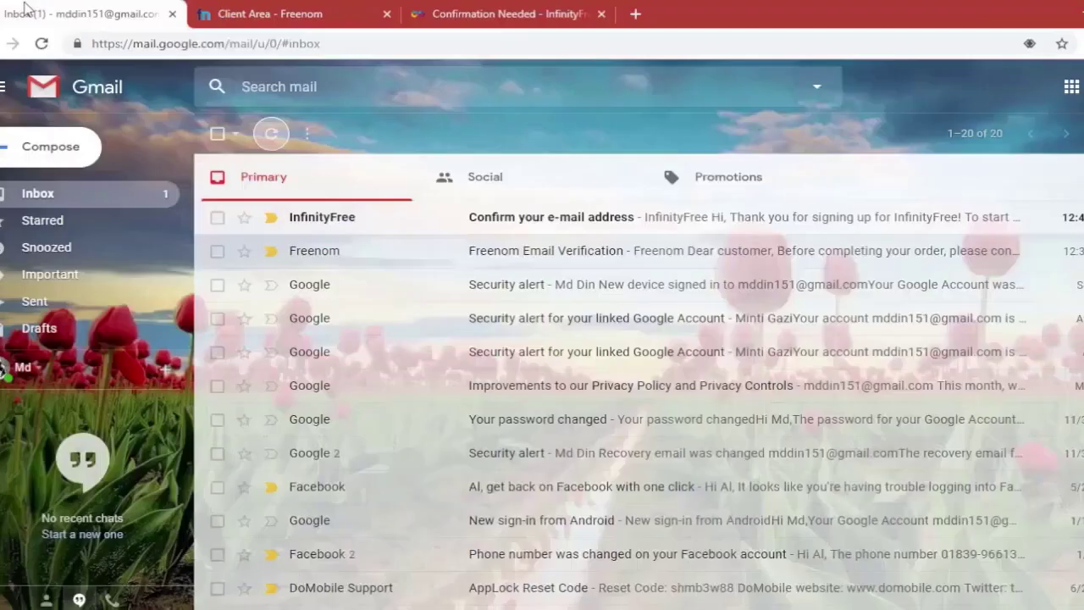
{"action": "left_click", "coordinate": [431, 222]}
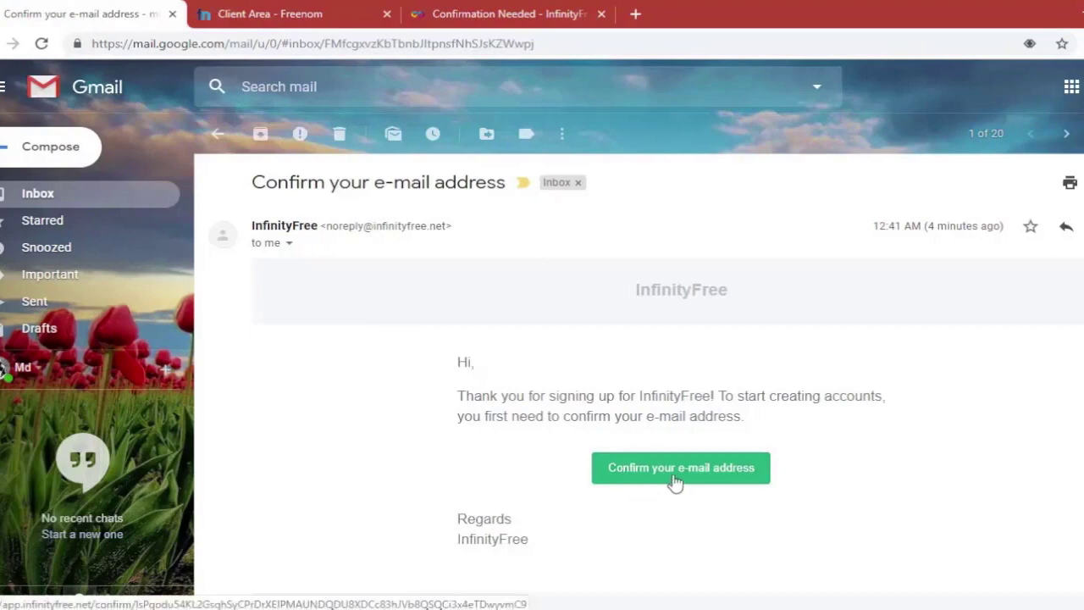
{"action": "left_click", "coordinate": [675, 480]}
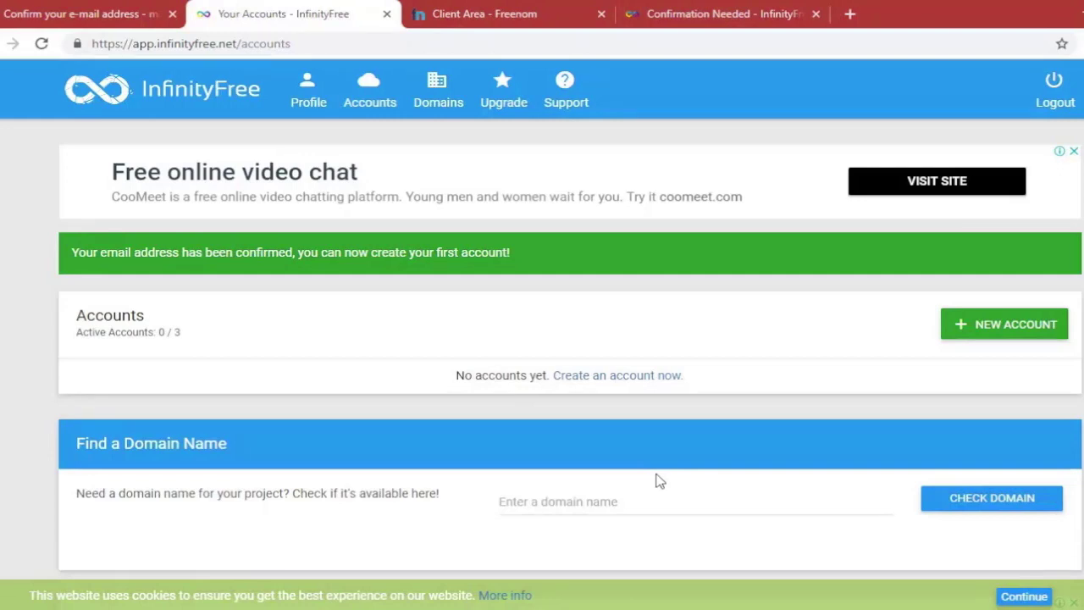
Start a new InfinityFree hosting account and enter punchsalad.cf, copied from Freenom's domain management page, as its own domain.
{"action": "left_click", "coordinate": [1006, 334]}
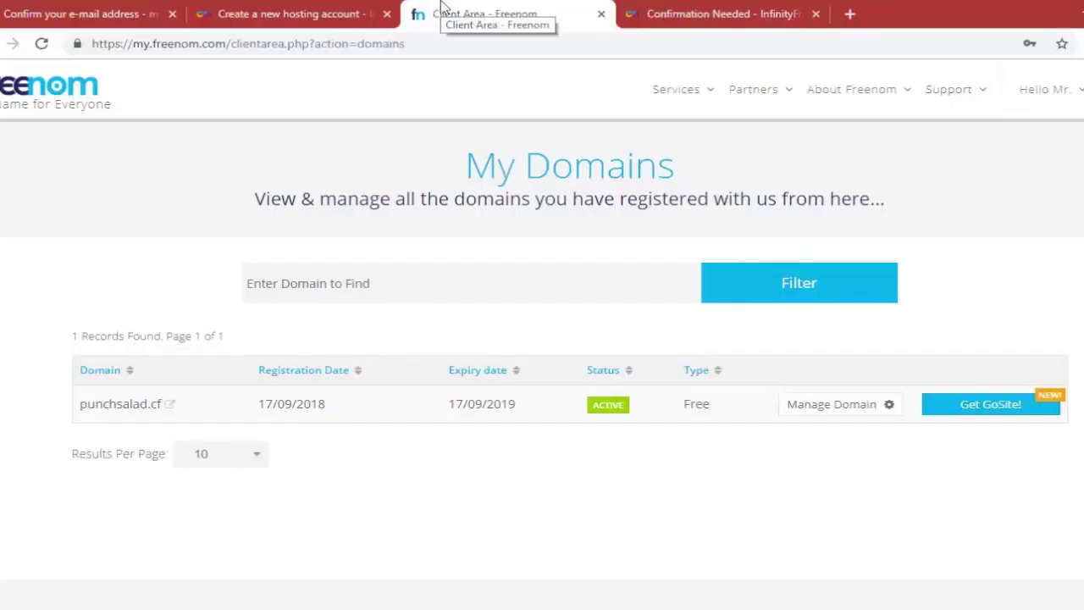
{"action": "left_click", "coordinate": [848, 405]}
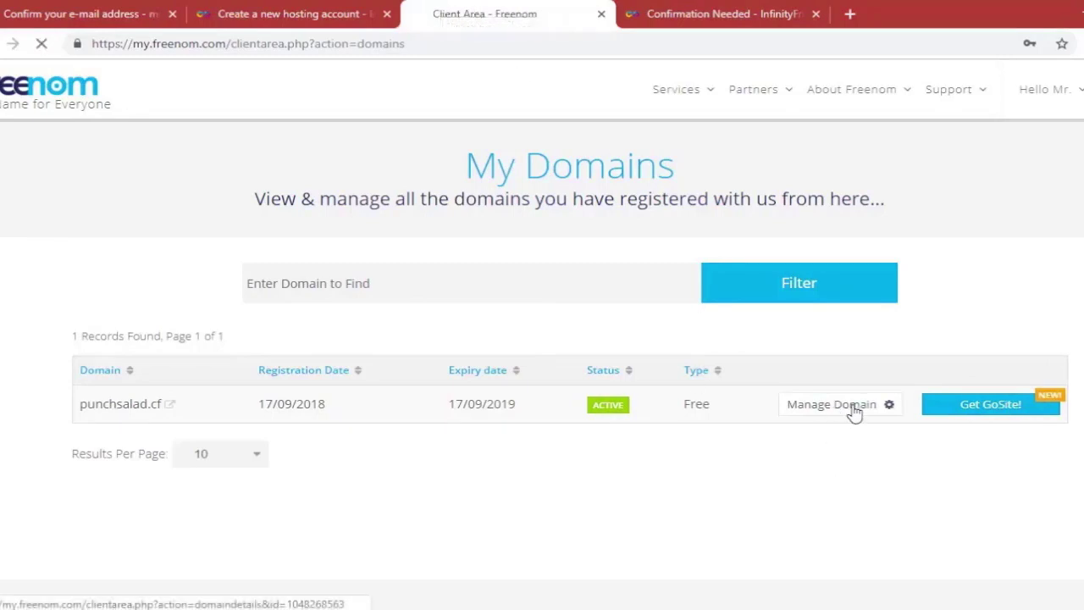
{"action": "left_click_drag", "start_coordinate": [544, 168], "coordinate": [778, 180]}
{"action": "key", "text": "ctrl+c"}
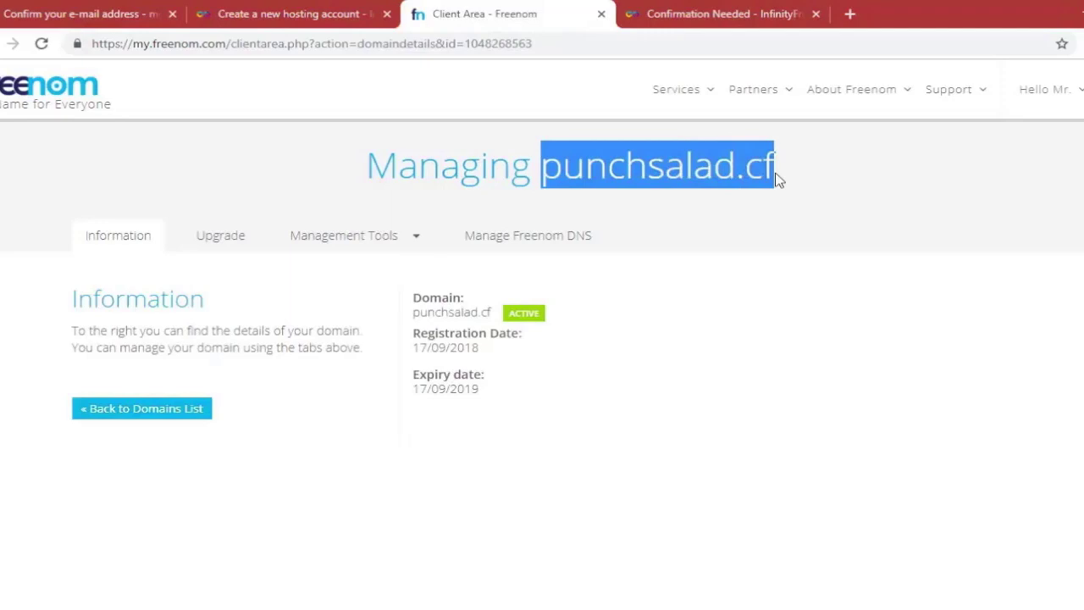
{"action": "key", "text": "alt+Tab"}
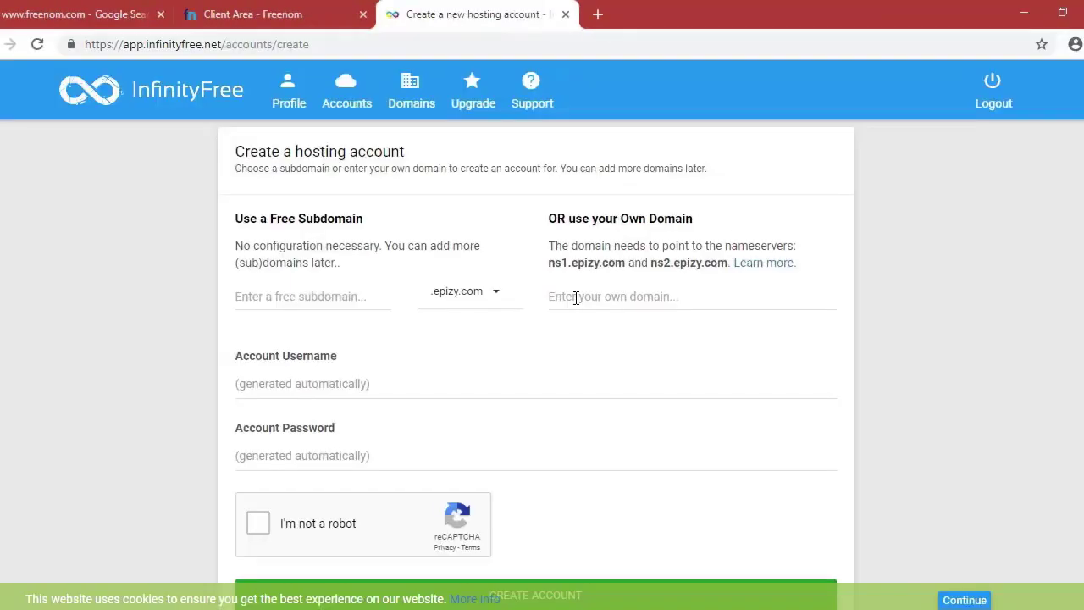
{"action": "left_click", "coordinate": [575, 297]}
{"action": "key", "text": "ctrl+v"}
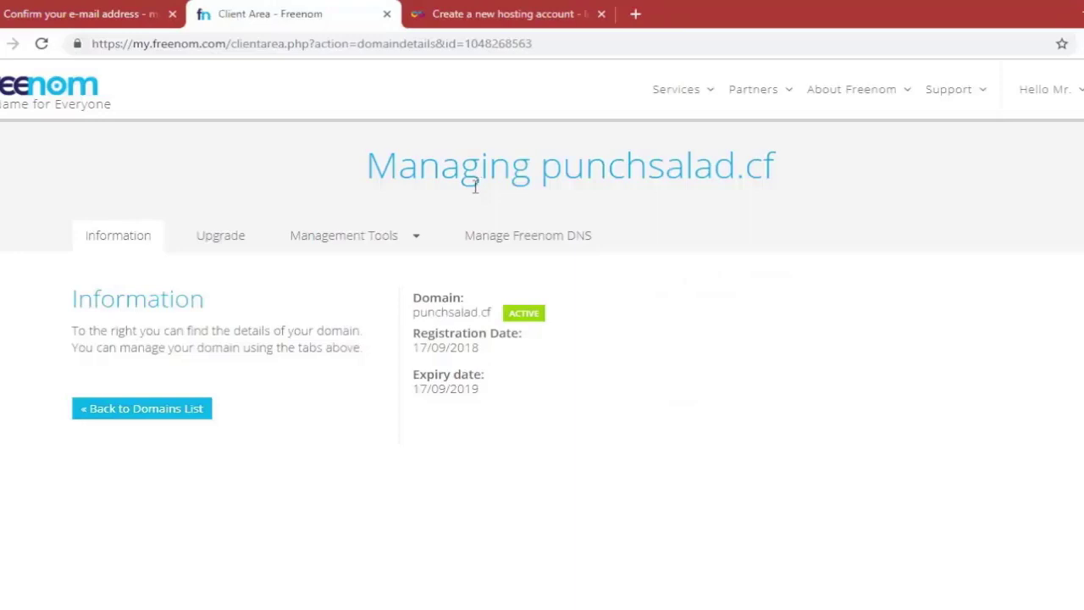
In Freenom, open the nameserver settings for punchsalad.cf and choose to use custom nameservers.
{"action": "left_click", "coordinate": [412, 242]}
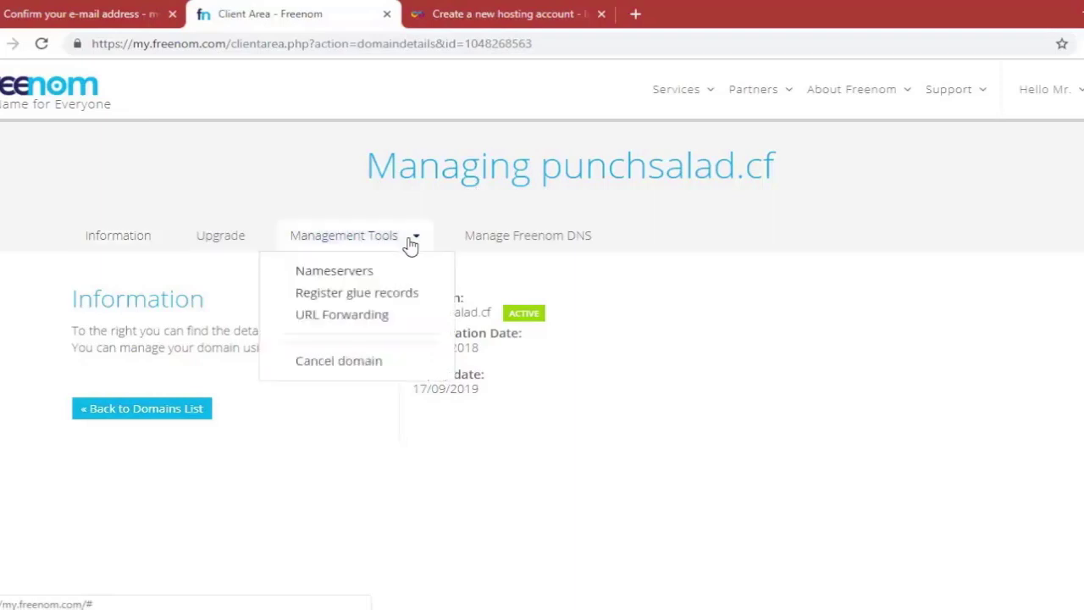
{"action": "left_click", "coordinate": [349, 271]}
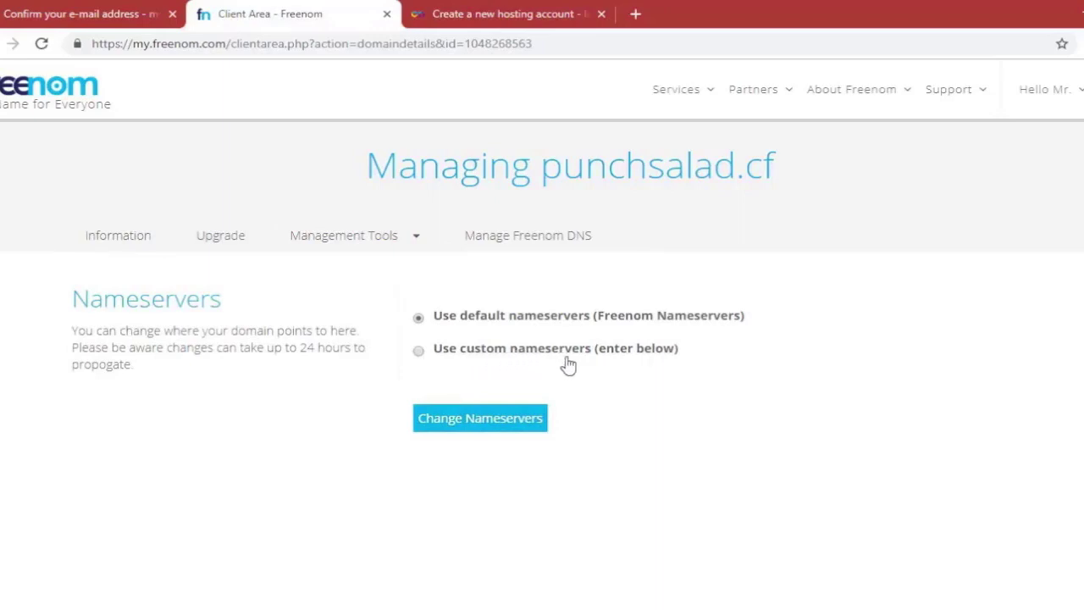
{"action": "left_click", "coordinate": [426, 353]}
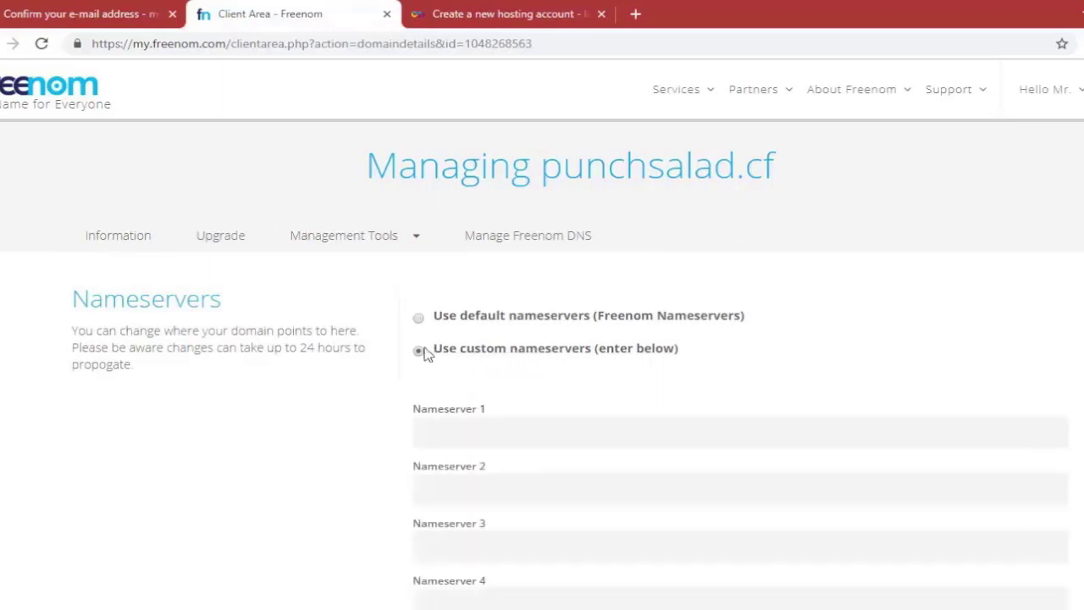
{"action": "scroll", "coordinate": [423, 353], "scroll_direction": "down", "scroll_amount": 1}
{"action": "scroll", "coordinate": [398, 360], "scroll_direction": "down", "scroll_amount": 1}
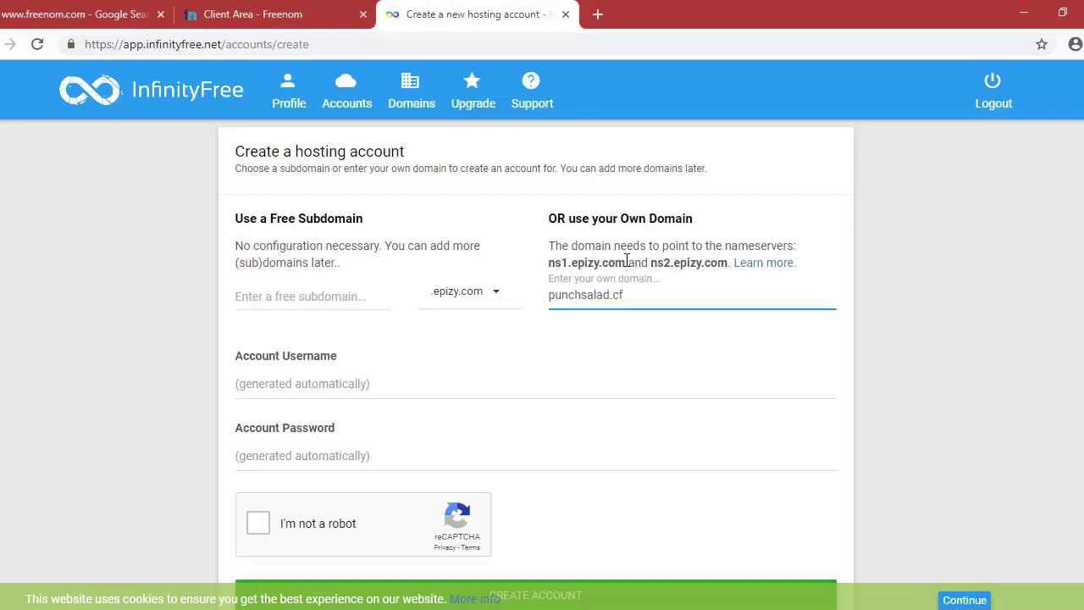
Copy ns1.epizy.com from the InfinityFree hosting account form into Nameserver 1 for the Freenom domain.
{"action": "left_click_drag", "start_coordinate": [627, 261], "coordinate": [548, 264]}
{"action": "key", "text": "ctrl+c"}
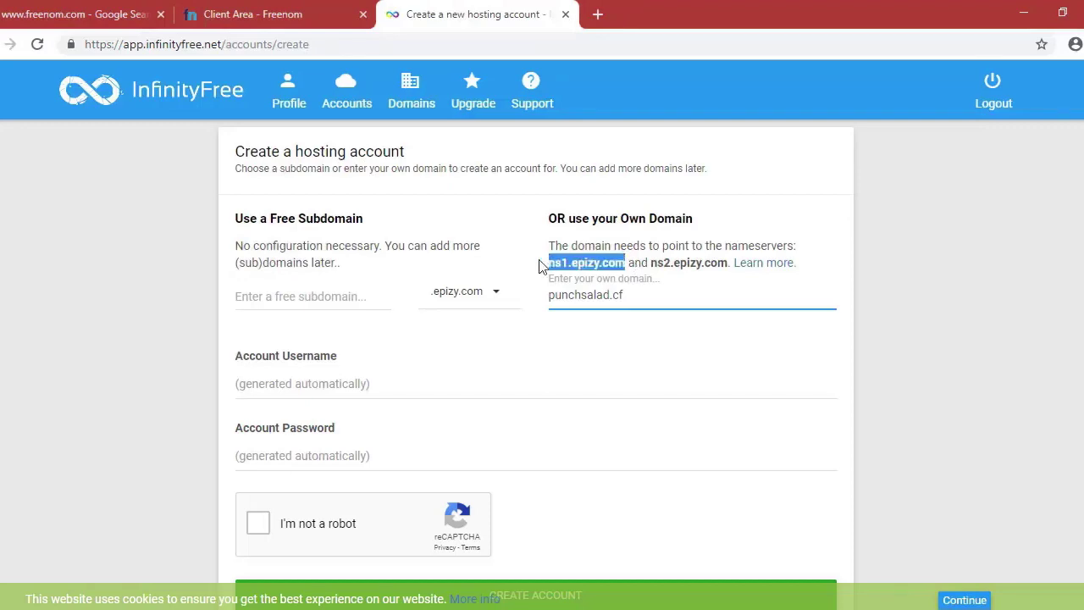
{"action": "left_click", "coordinate": [337, 23]}
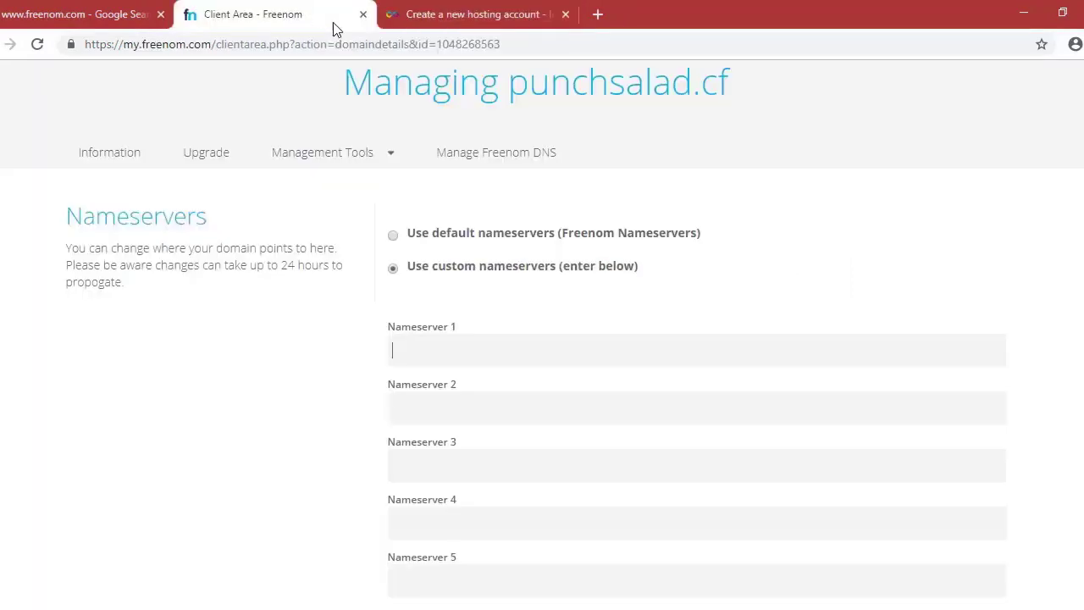
{"action": "left_click", "coordinate": [433, 347]}
{"action": "key", "text": "ctrl+v"}
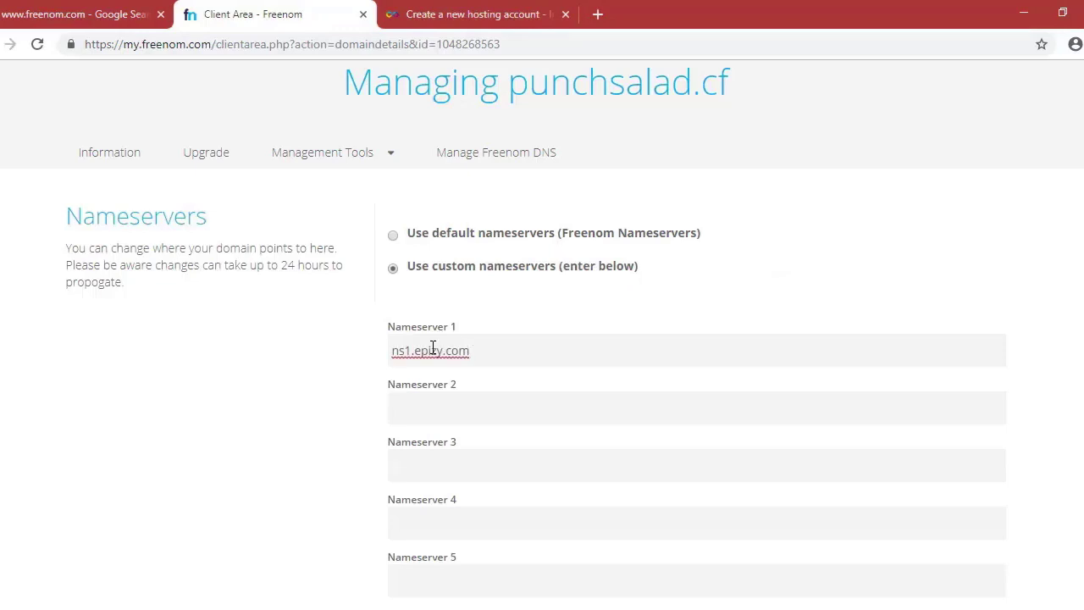
Copy ns2.epizy.com from the InfinityFree form into Freenom's Nameserver 2 and submit the nameserver change.
{"action": "left_click", "coordinate": [461, 19]}
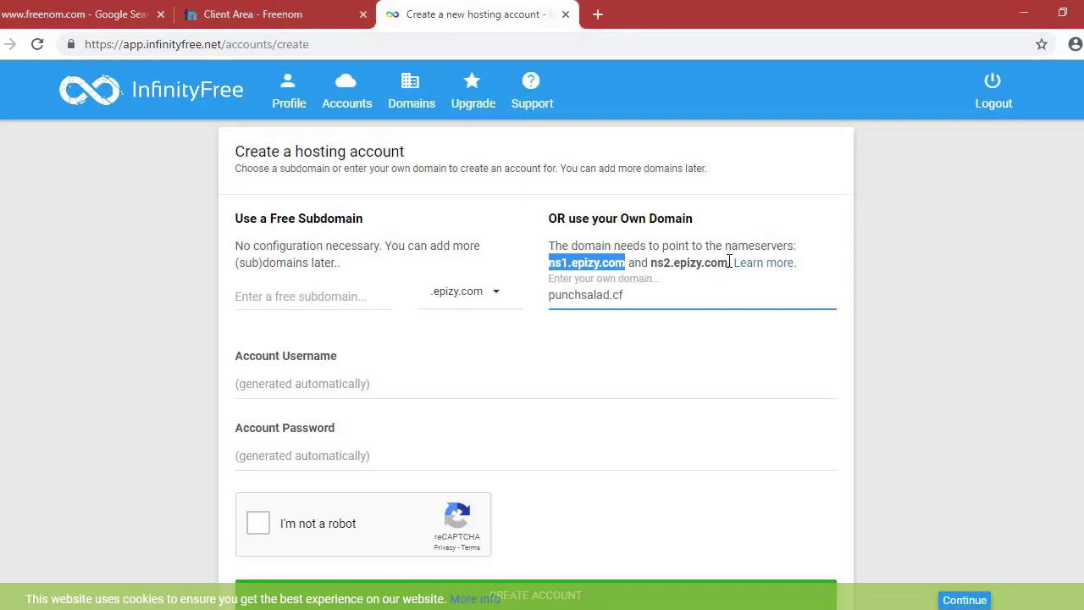
{"action": "left_click_drag", "start_coordinate": [727, 261], "coordinate": [651, 265]}
{"action": "key", "text": "ctrl+c"}
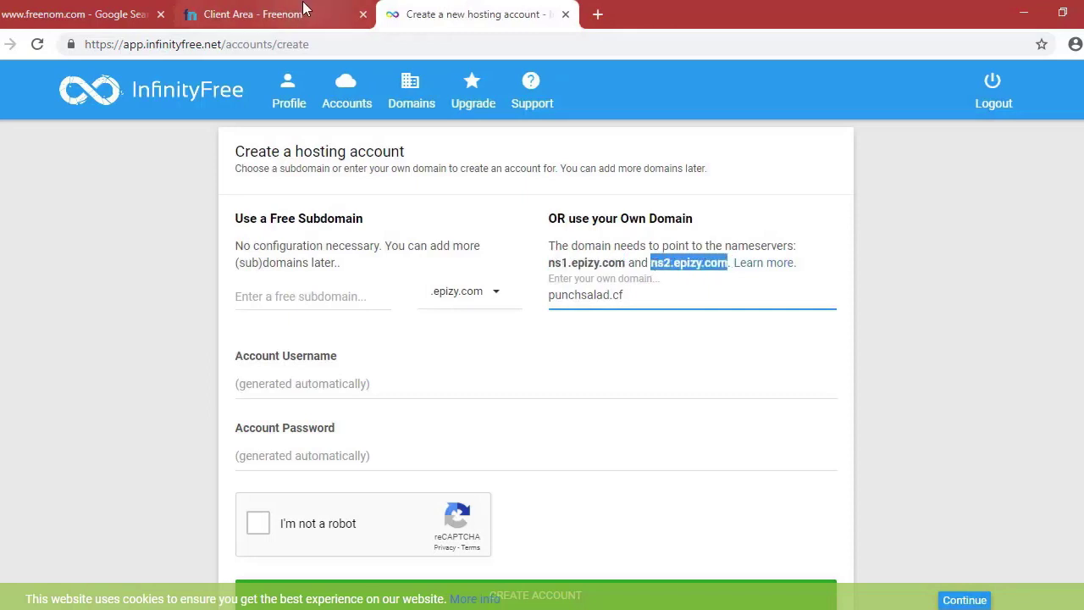
{"action": "left_click", "coordinate": [253, 14]}
{"action": "left_click", "coordinate": [452, 402]}
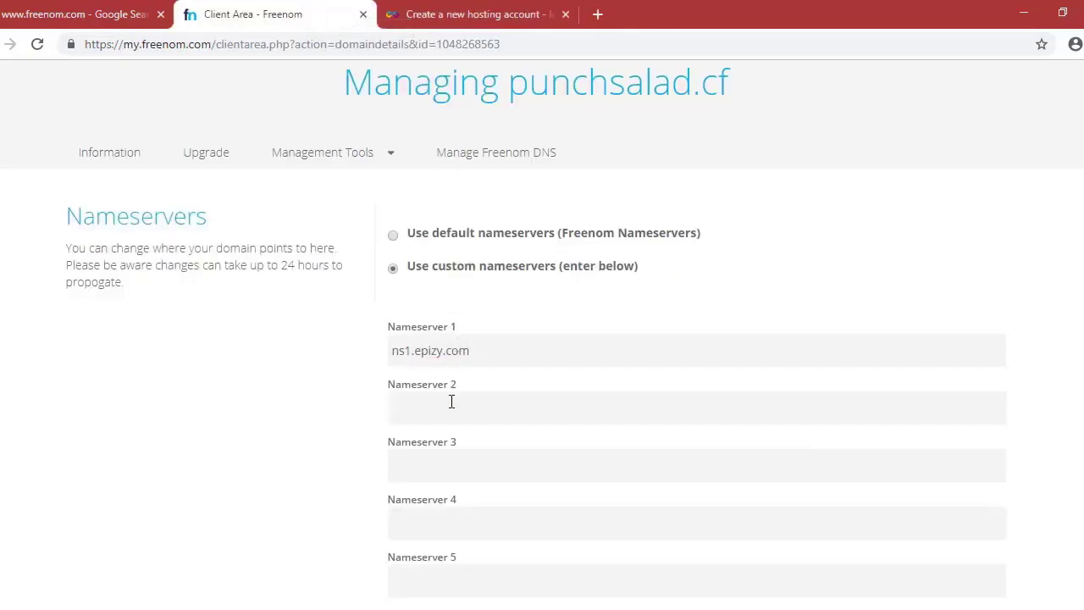
{"action": "key", "text": "ctrl+v"}
{"action": "scroll", "coordinate": [341, 421], "scroll_direction": "down", "scroll_amount": 1}
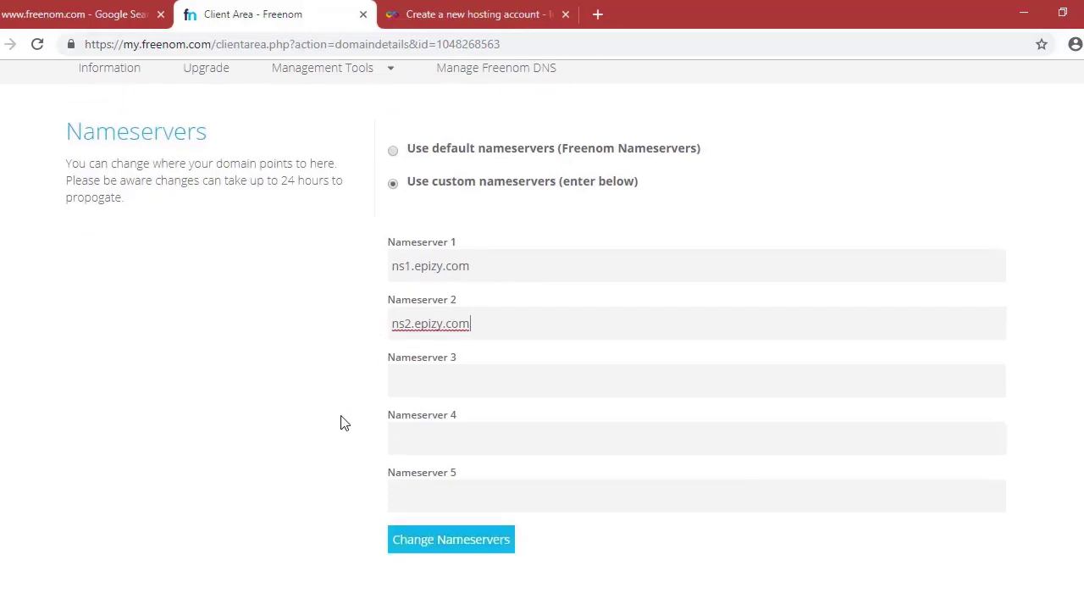
{"action": "left_click", "coordinate": [451, 541]}
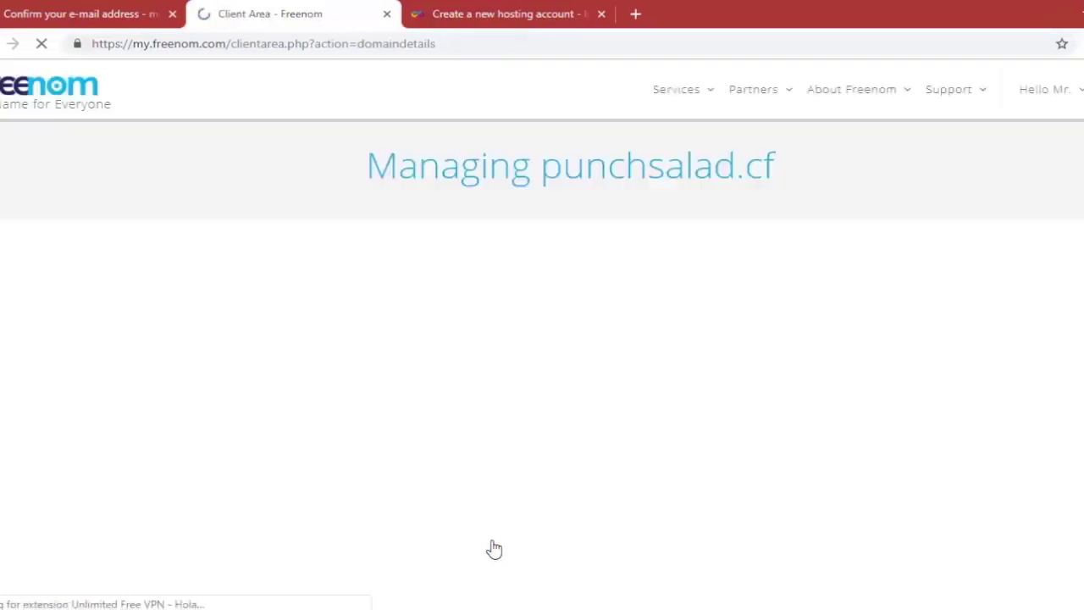
Return to the InfinityFree form, complete the robot check and create the hosting account for punchsalad.cf.
{"action": "left_click", "coordinate": [509, 14]}
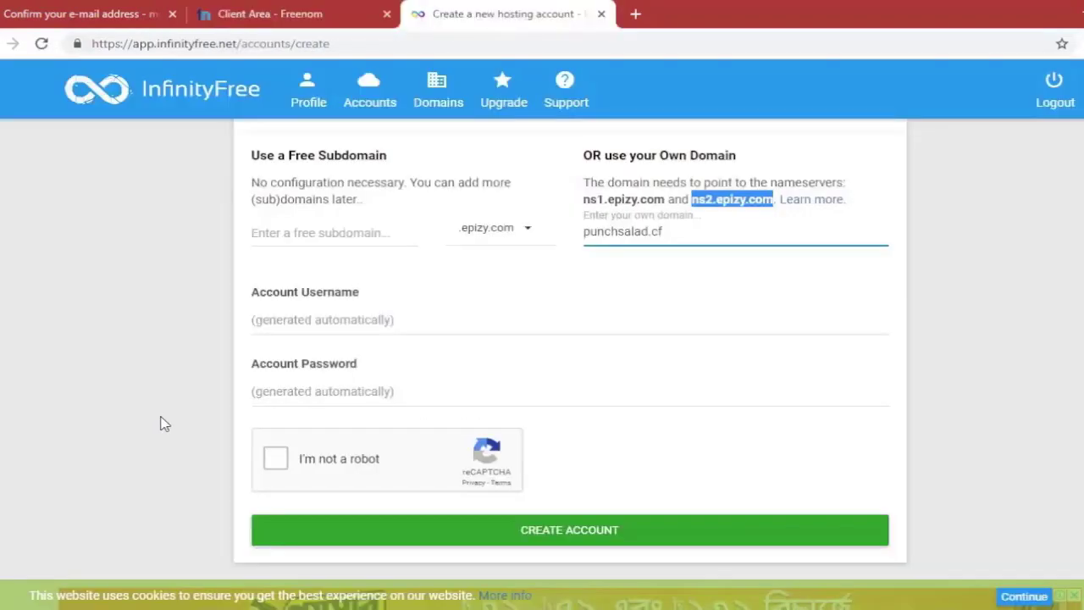
{"action": "left_click", "coordinate": [280, 463]}
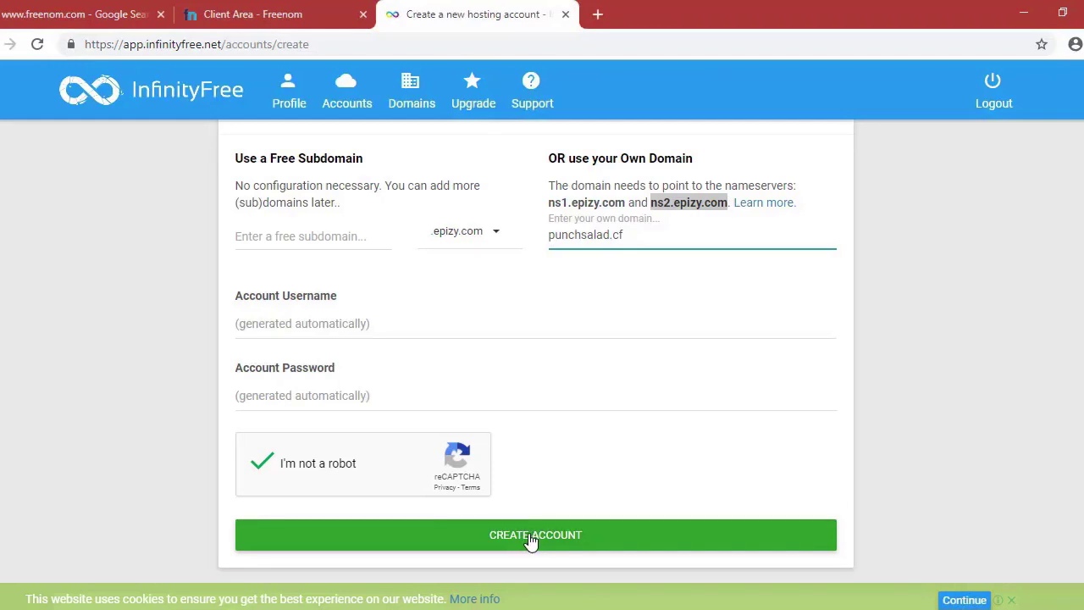
{"action": "left_click", "coordinate": [530, 536]}
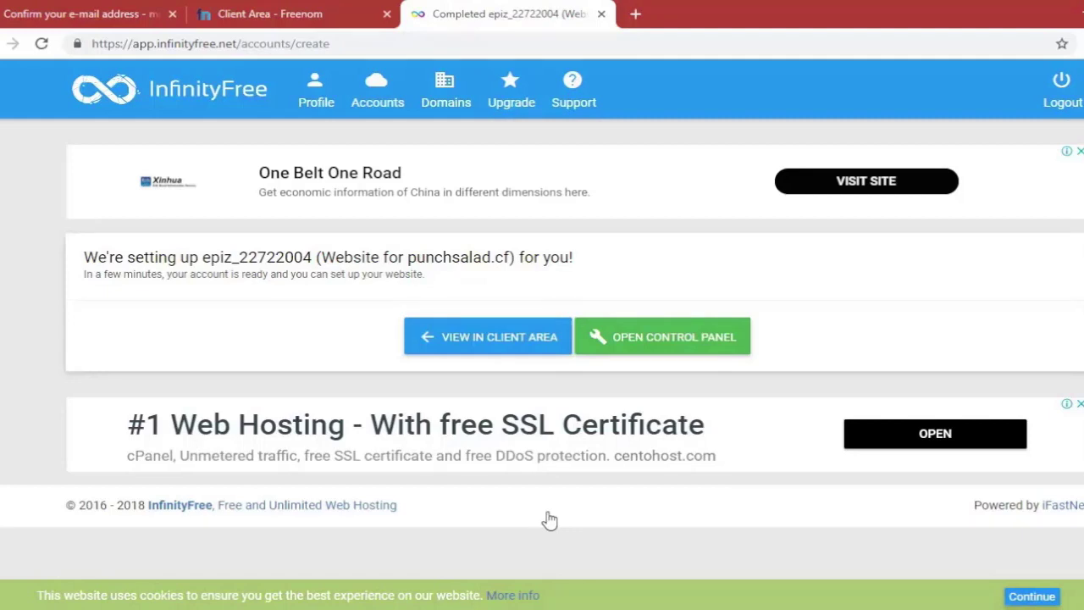
Open the new hosting account's control panel and approve receiving e-mail notifications.
{"action": "left_click", "coordinate": [665, 343]}
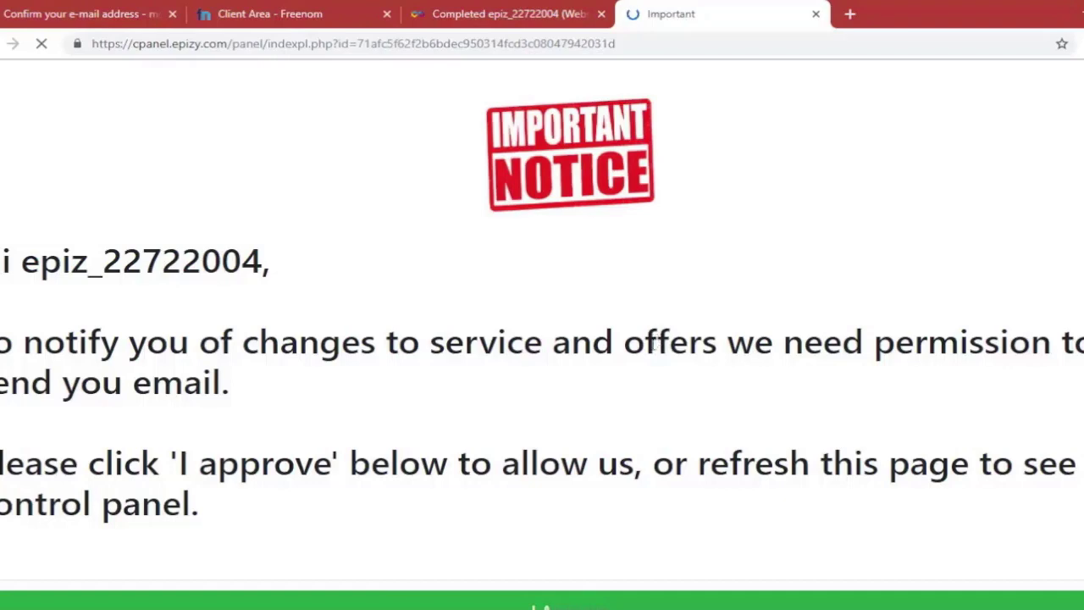
{"action": "scroll", "coordinate": [652, 345], "scroll_direction": "down", "scroll_amount": 1}
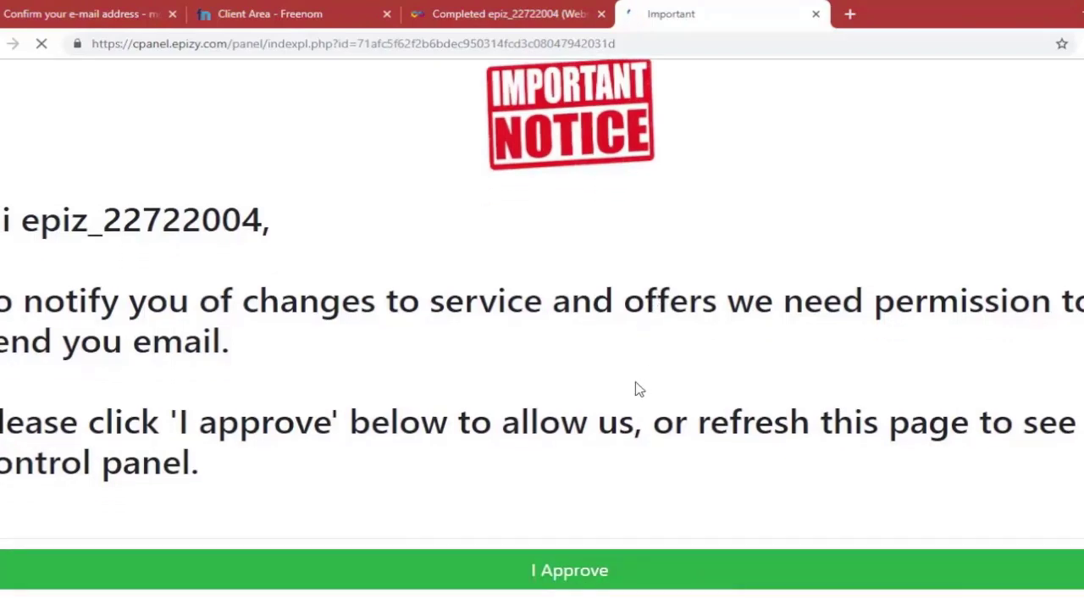
{"action": "left_click", "coordinate": [566, 576]}
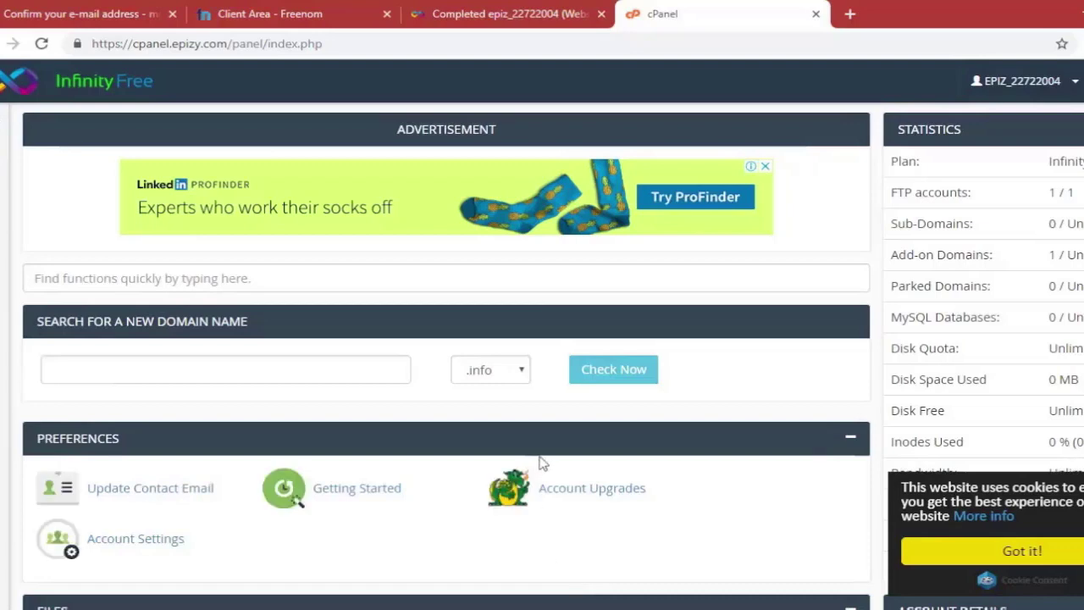
Open the Softaculous script installer from the control panel's software section and start the WordPress installation.
{"action": "scroll", "coordinate": [543, 462], "scroll_direction": "down", "scroll_amount": 3}
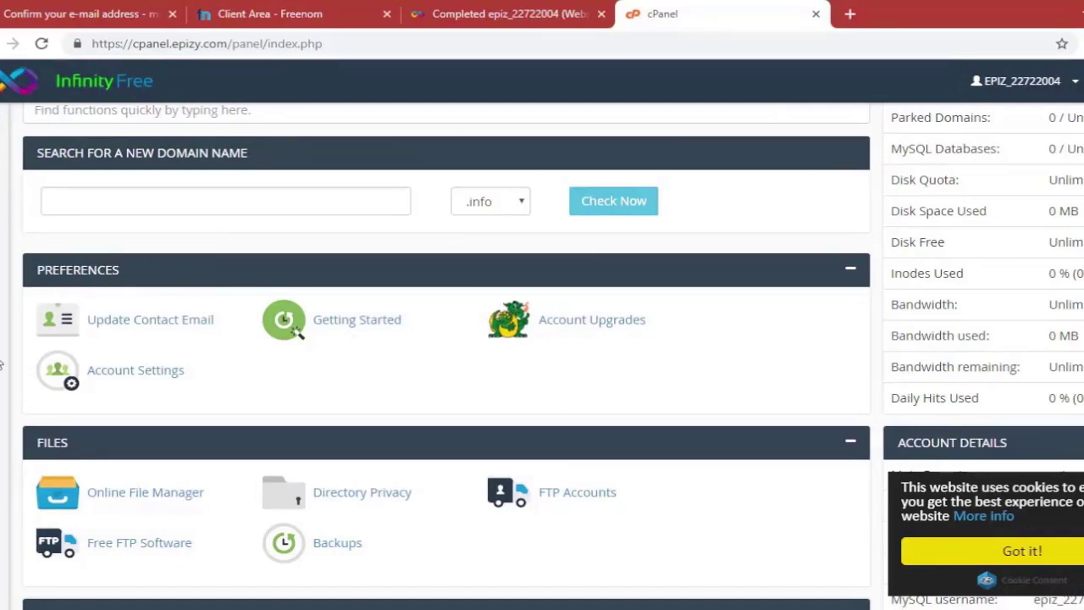
{"action": "scroll", "coordinate": [4, 384], "scroll_direction": "down", "scroll_amount": 3}
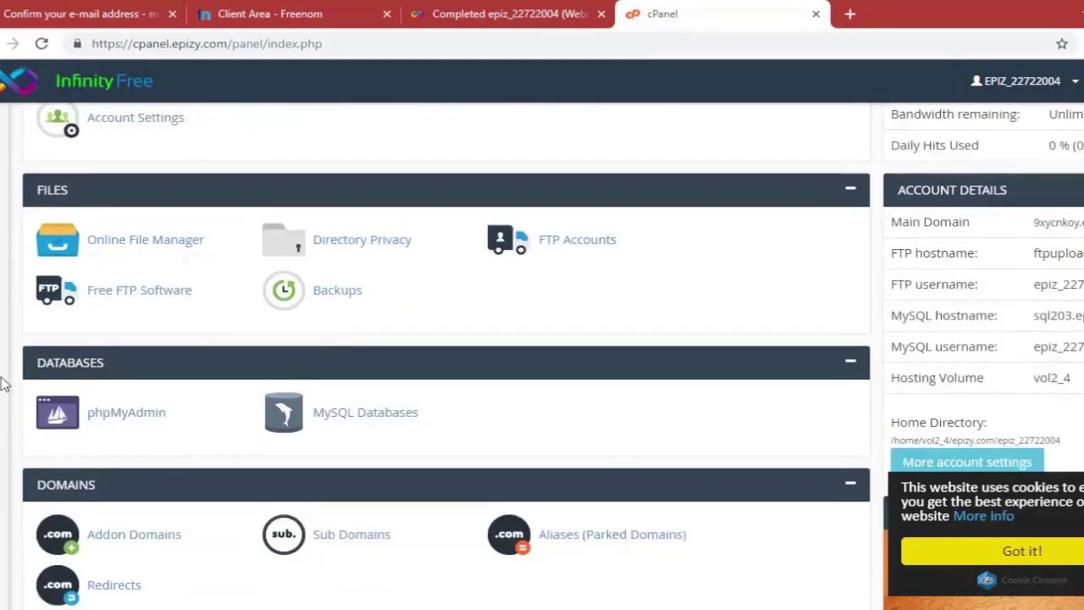
{"action": "scroll", "coordinate": [4, 386], "scroll_direction": "down", "scroll_amount": 2}
{"action": "scroll", "coordinate": [4, 388], "scroll_direction": "down", "scroll_amount": 5}
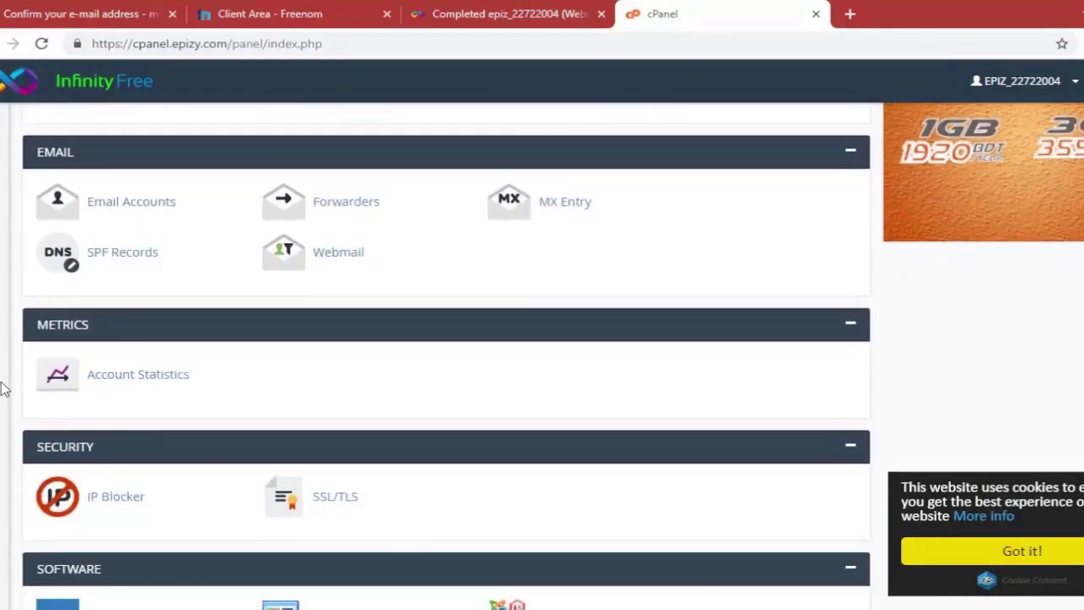
{"action": "scroll", "coordinate": [5, 388], "scroll_direction": "down", "scroll_amount": 1}
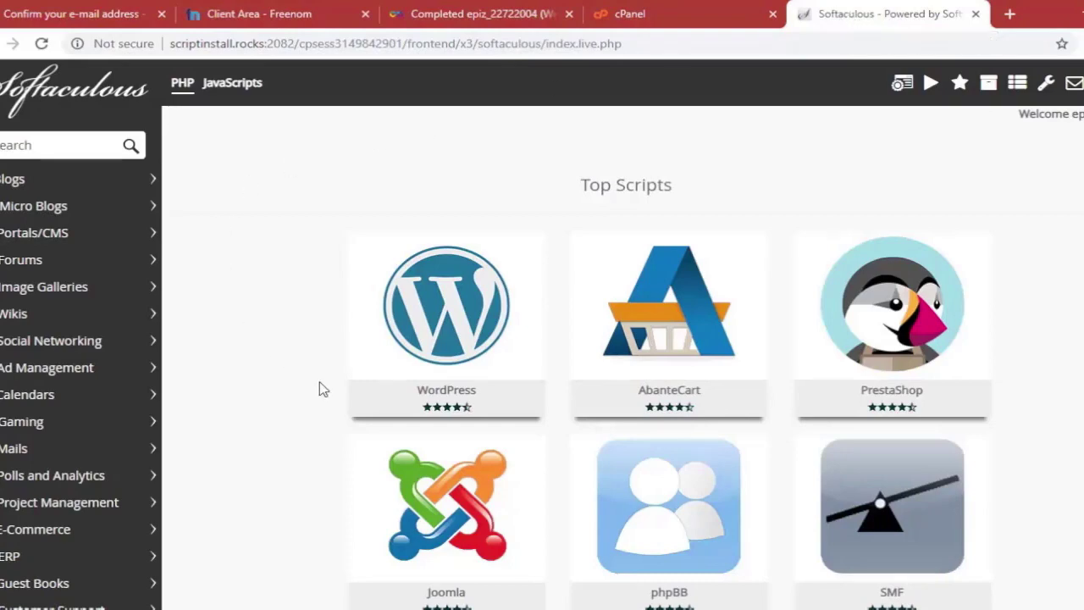
{"action": "mouse_move", "coordinate": [354, 351]}
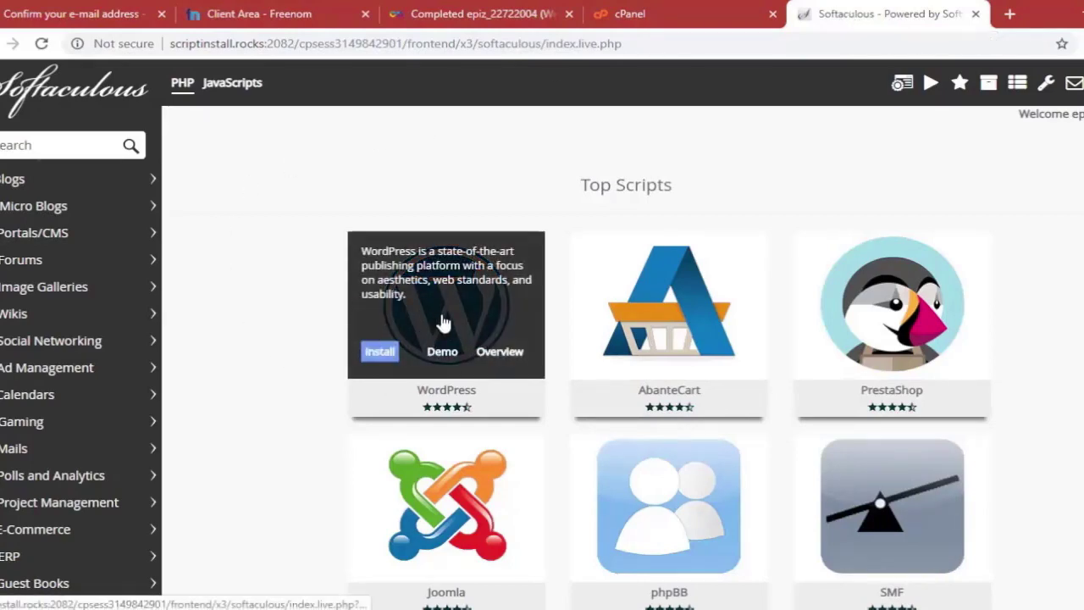
{"action": "left_click", "coordinate": [380, 353]}
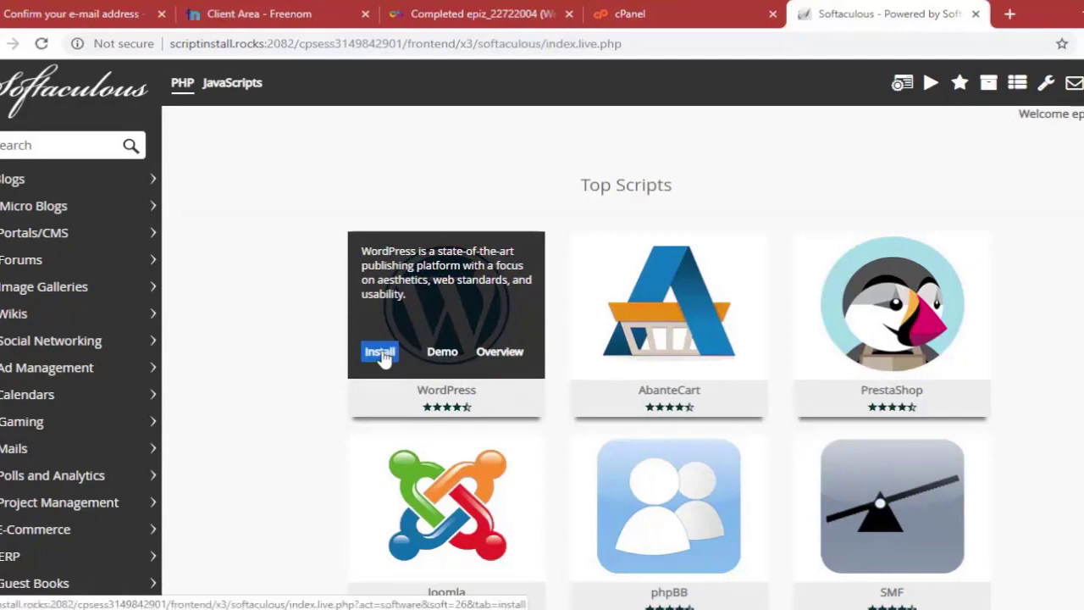
{"action": "left_click", "coordinate": [380, 353]}
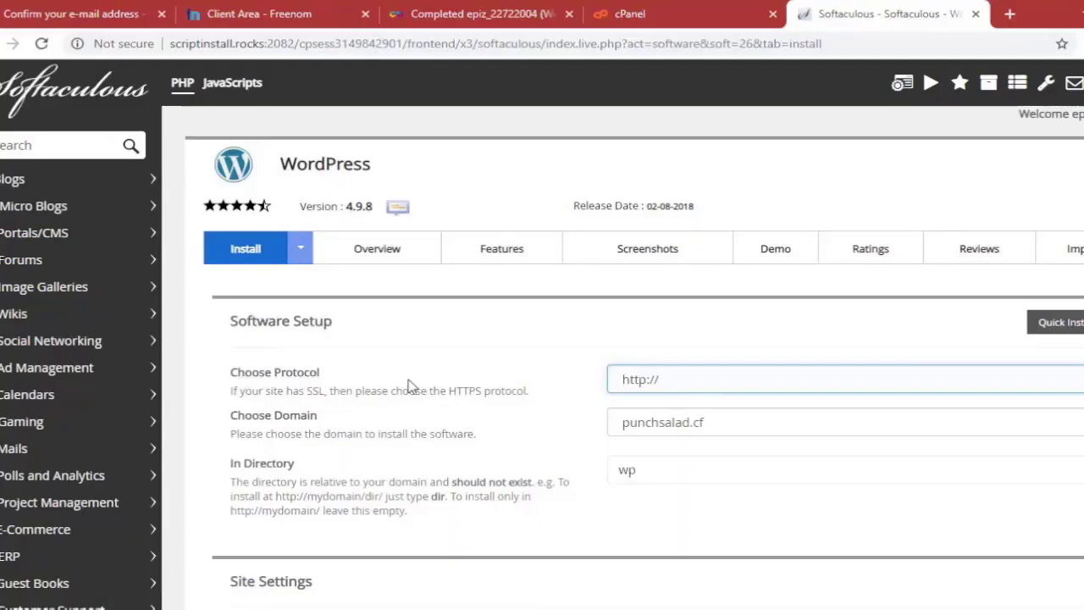
{"action": "left_click", "coordinate": [681, 388]}
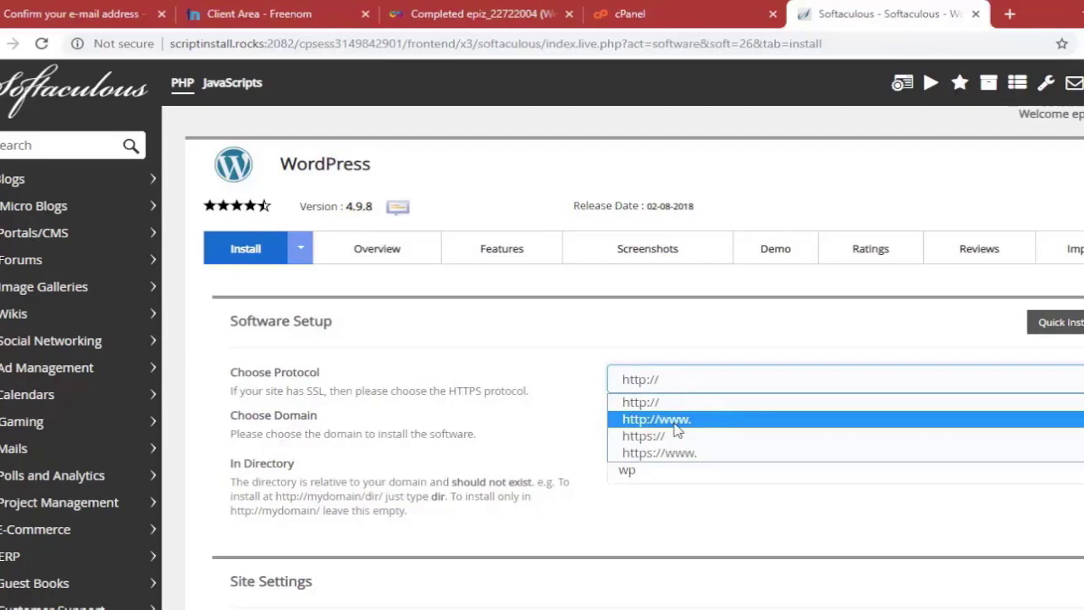
{"action": "left_click", "coordinate": [673, 421]}
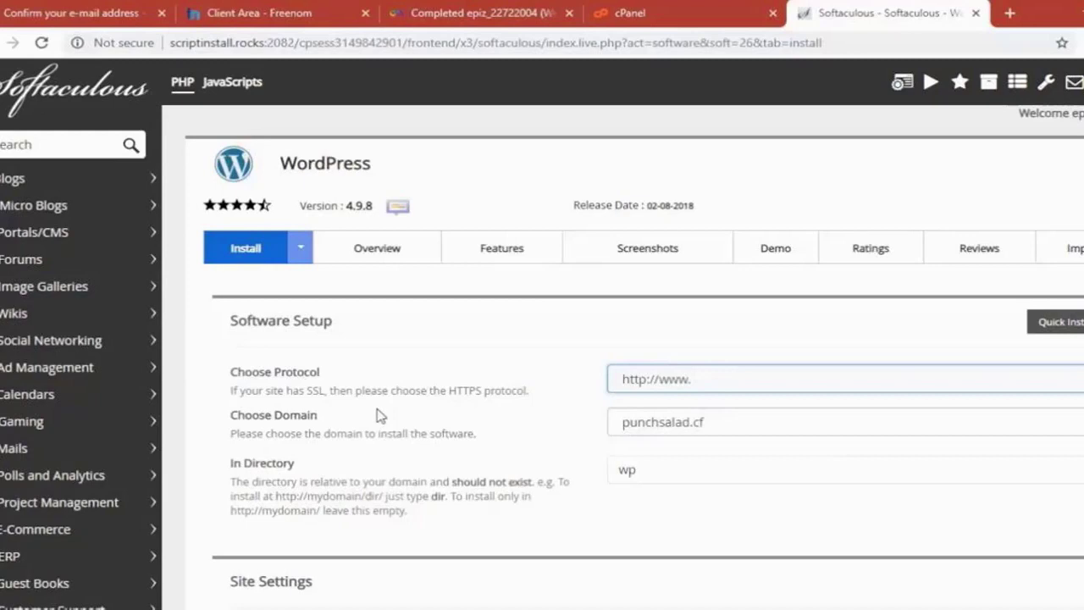
{"action": "left_click", "coordinate": [690, 426]}
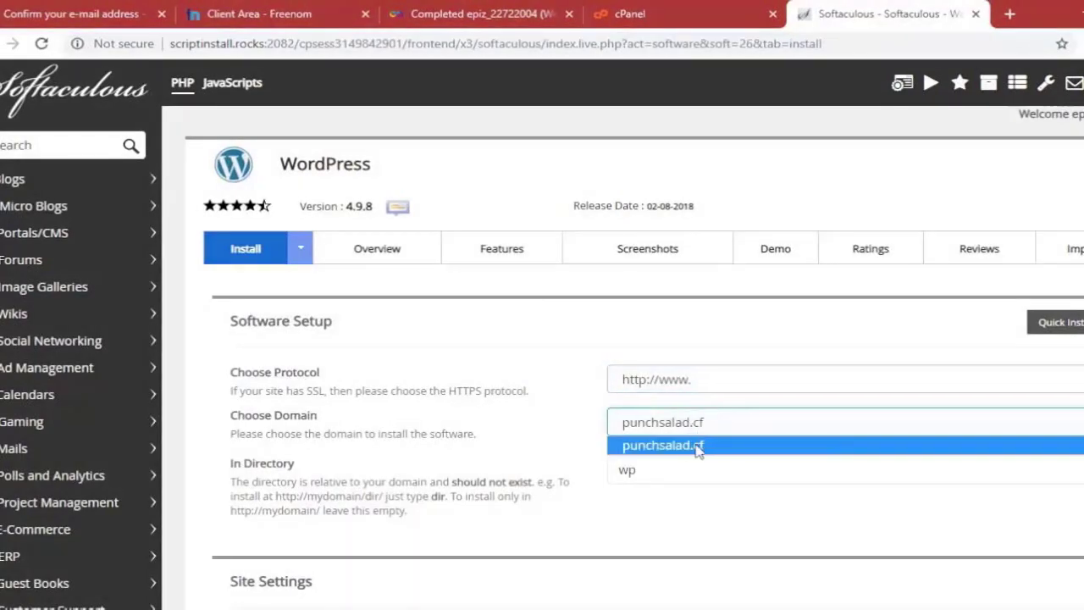
{"action": "left_click", "coordinate": [687, 449]}
Clear the In Directory field so that WordPress installs directly on the domain.
{"action": "scroll", "coordinate": [303, 450], "scroll_direction": "down", "scroll_amount": 1}
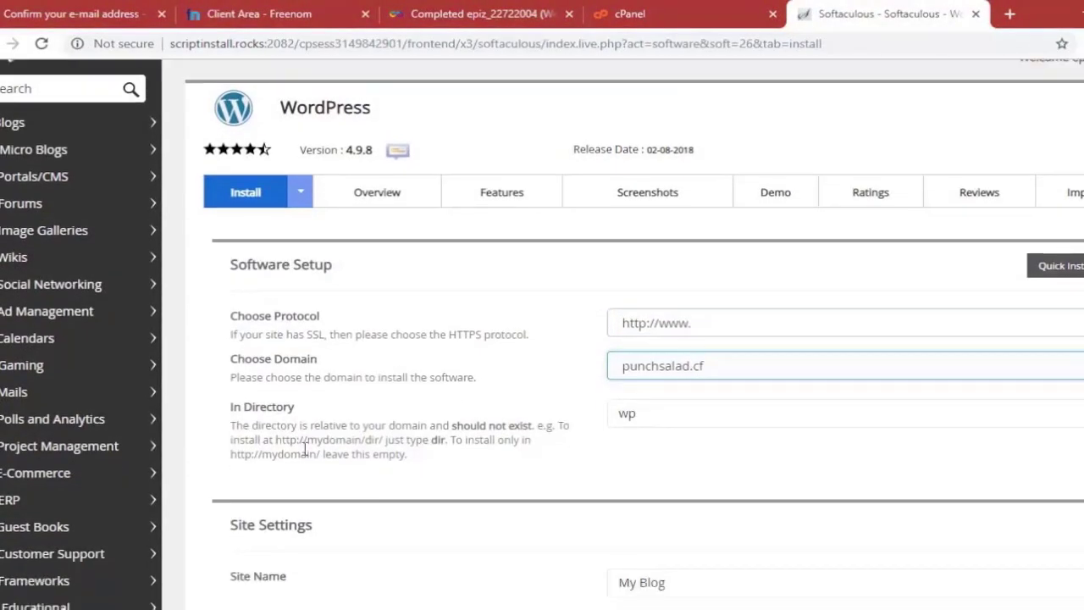
{"action": "scroll", "coordinate": [305, 451], "scroll_direction": "down", "scroll_amount": 1}
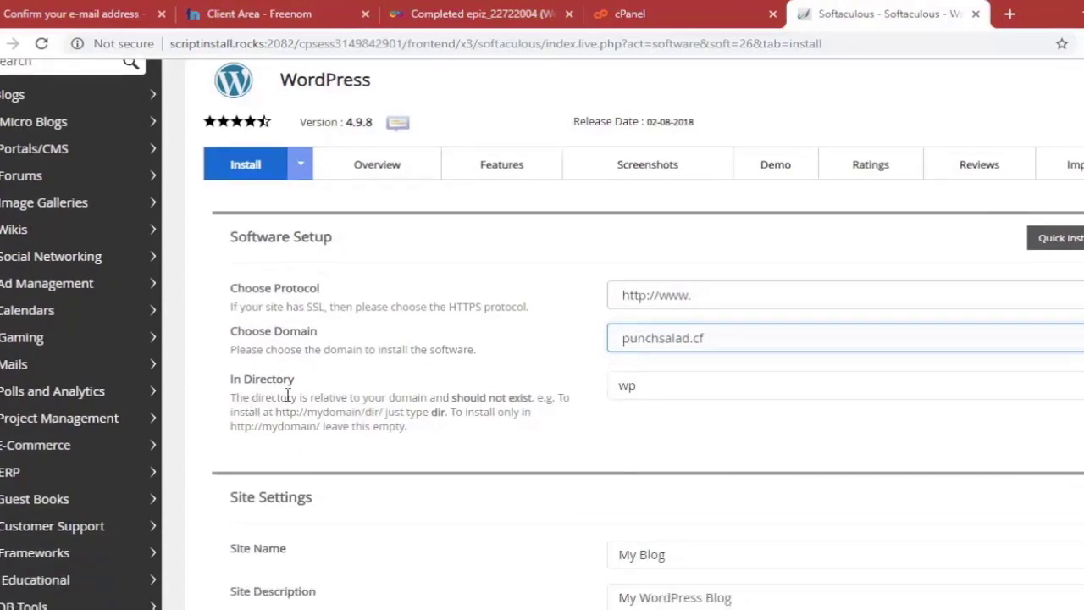
{"action": "left_click", "coordinate": [632, 391]}
{"action": "scroll", "coordinate": [525, 441], "scroll_direction": "down", "scroll_amount": 1}
{"action": "scroll", "coordinate": [526, 440], "scroll_direction": "down", "scroll_amount": 1}
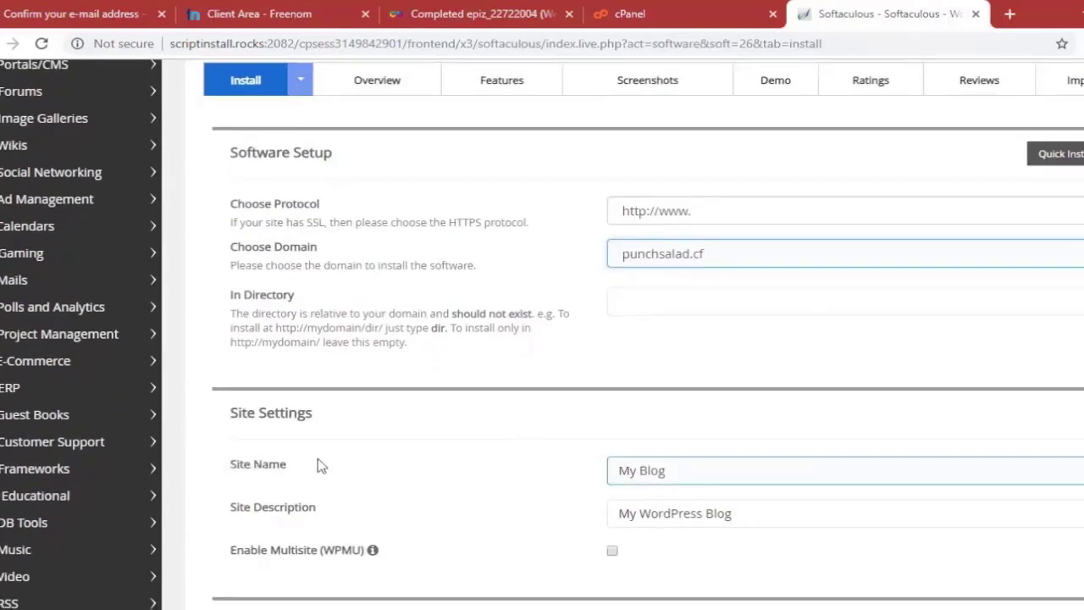
Keep the site name My Blog and generate a random password for the Admin Password field, then select it.
{"action": "left_click_drag", "start_coordinate": [684, 462], "coordinate": [598, 477]}
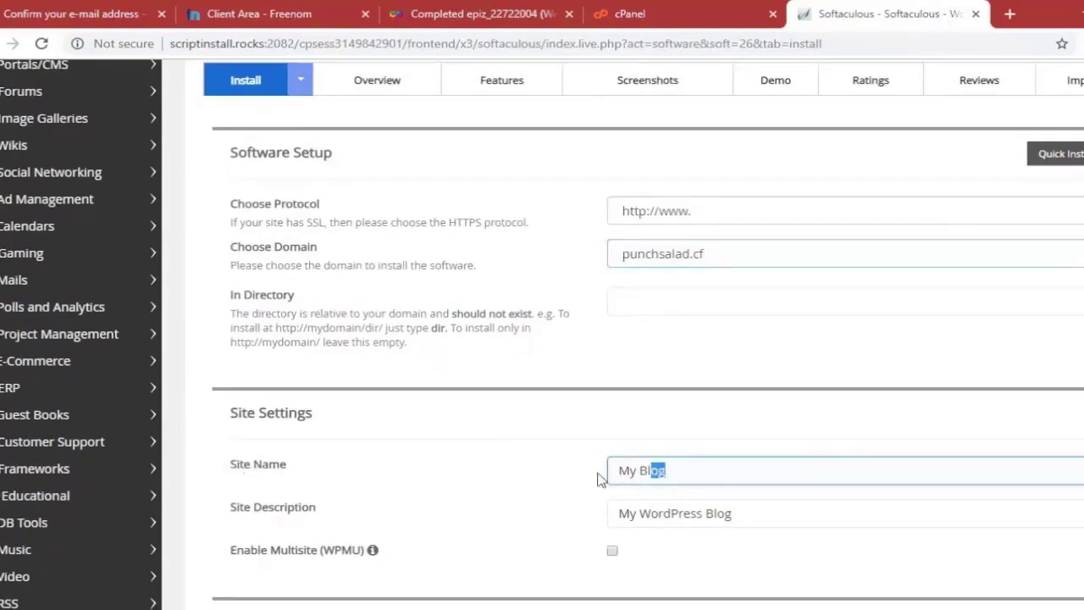
{"action": "left_click", "coordinate": [675, 468]}
{"action": "scroll", "coordinate": [658, 463], "scroll_direction": "down", "scroll_amount": 2}
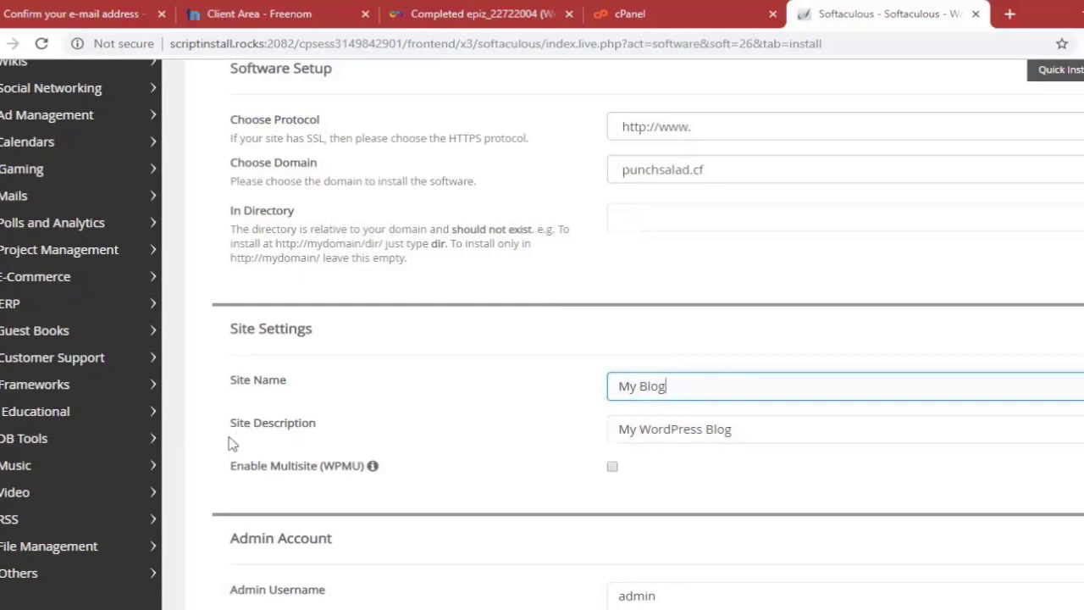
{"action": "scroll", "coordinate": [412, 435], "scroll_direction": "down", "scroll_amount": 2}
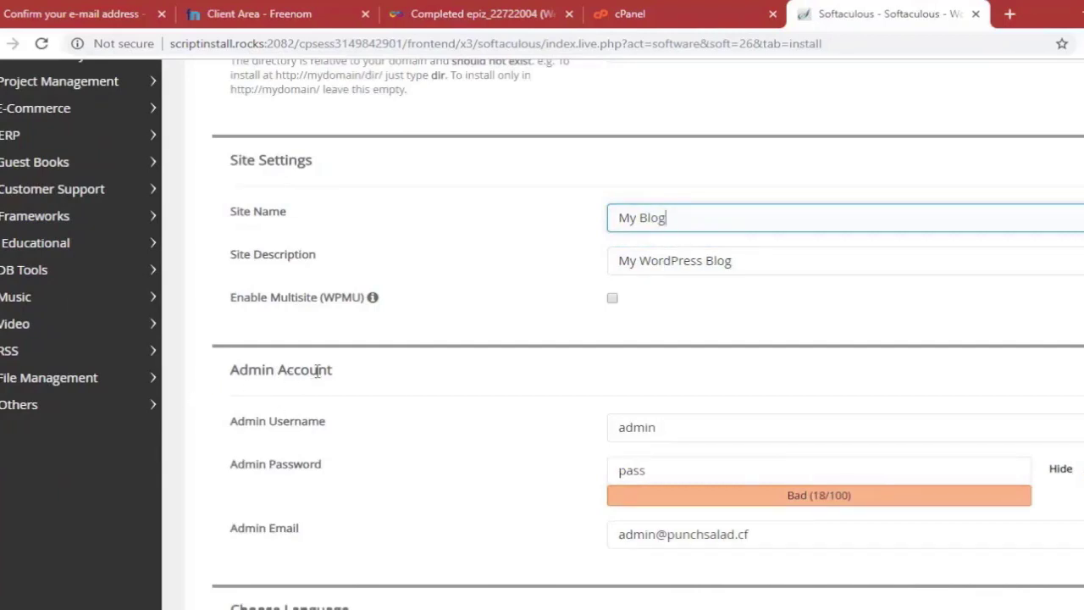
{"action": "scroll", "coordinate": [317, 371], "scroll_direction": "down", "scroll_amount": 1}
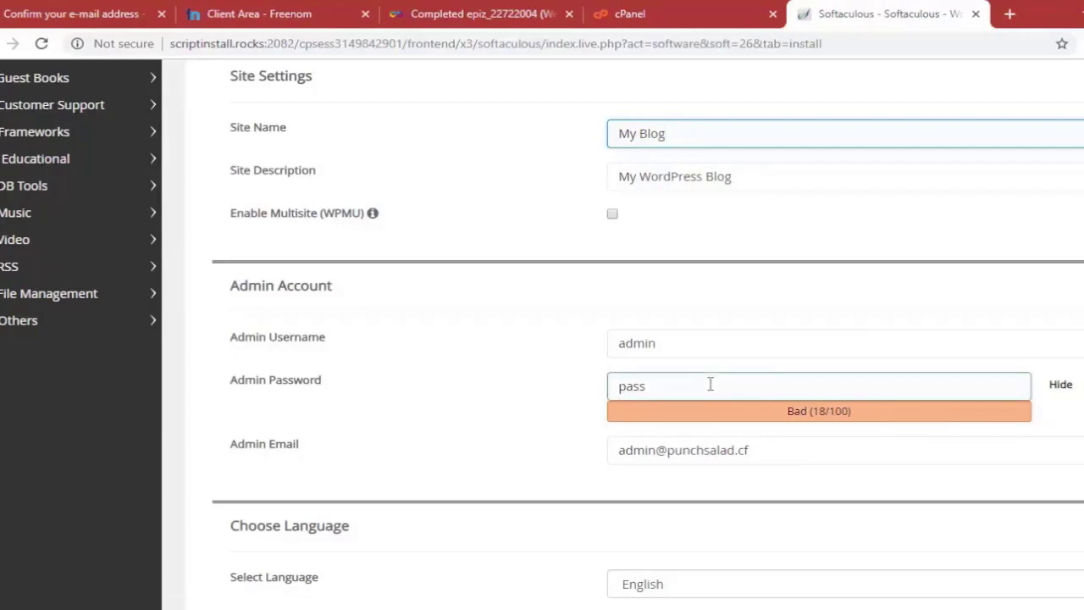
{"action": "left_click", "coordinate": [1049, 411]}
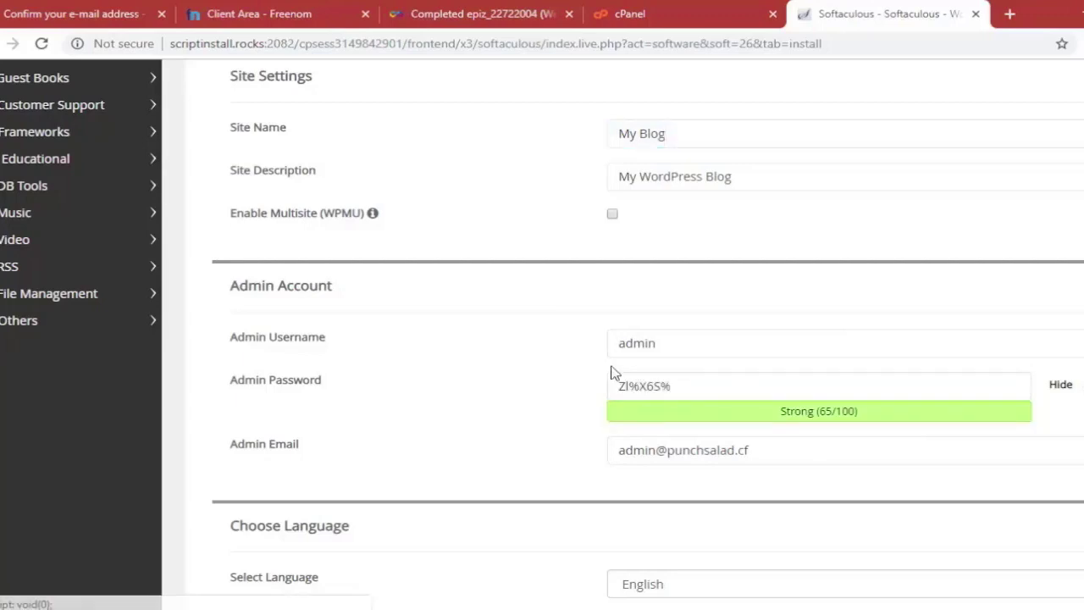
{"action": "triple_click", "coordinate": [667, 383]}
Keep English as the language, choose the Writee theme and run the WordPress installation.
{"action": "scroll", "coordinate": [673, 392], "scroll_direction": "down", "scroll_amount": 2}
{"action": "scroll", "coordinate": [703, 413], "scroll_direction": "down", "scroll_amount": 2}
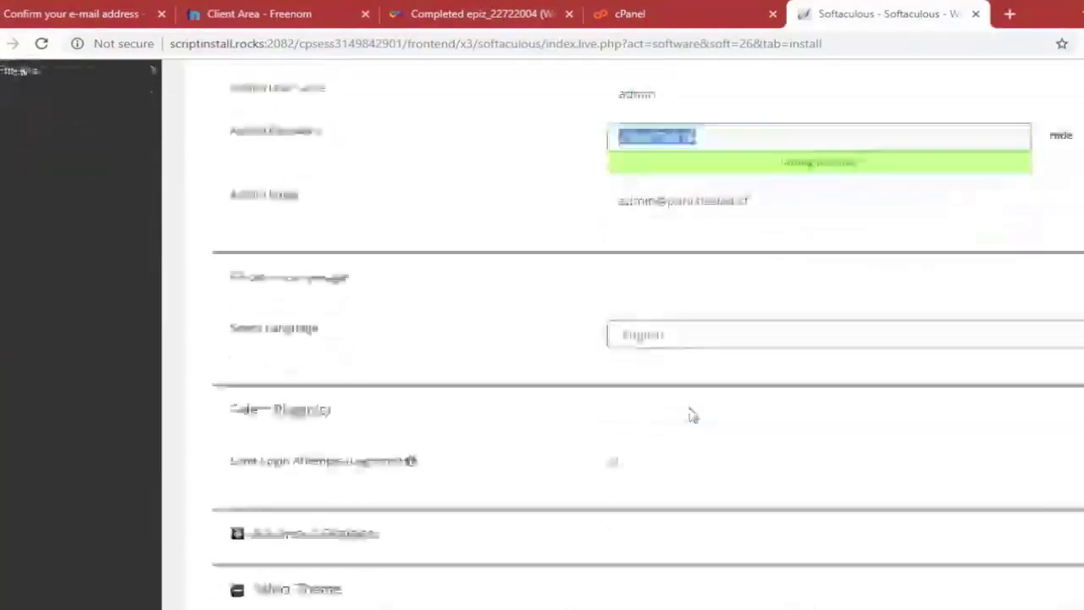
{"action": "scroll", "coordinate": [692, 416], "scroll_direction": "down", "scroll_amount": 3}
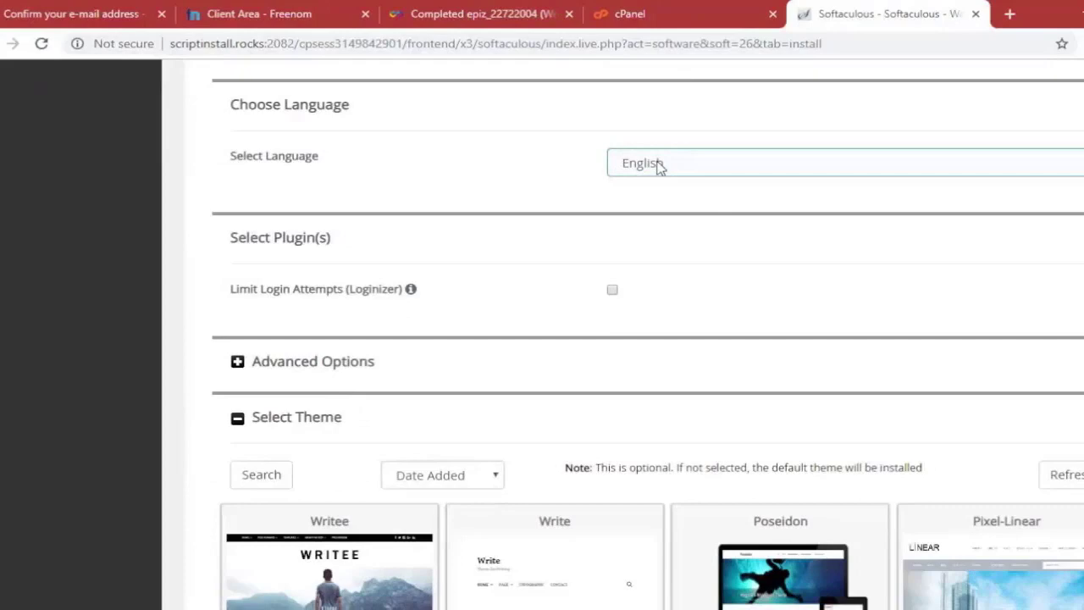
{"action": "scroll", "coordinate": [254, 331], "scroll_direction": "down", "scroll_amount": 2}
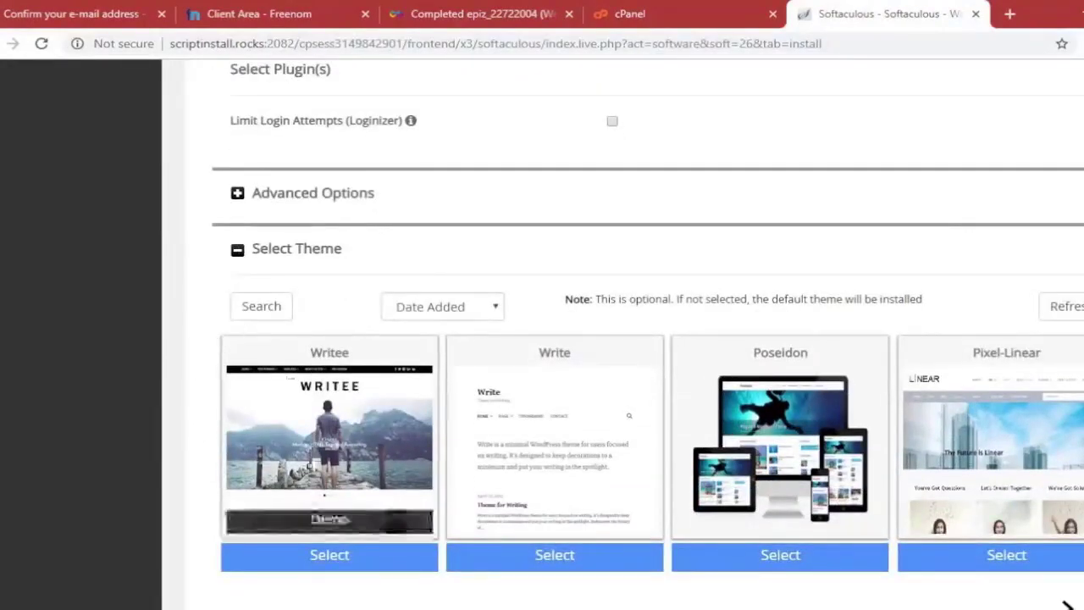
{"action": "left_click", "coordinate": [338, 566]}
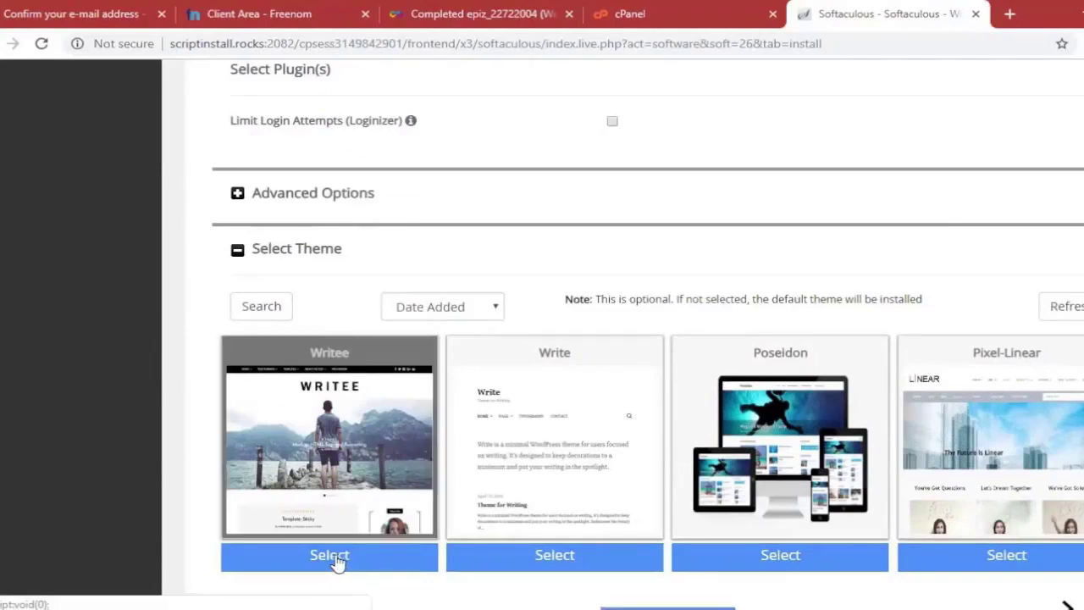
{"action": "scroll", "coordinate": [335, 564], "scroll_direction": "down", "scroll_amount": 1}
{"action": "scroll", "coordinate": [593, 542], "scroll_direction": "down", "scroll_amount": 1}
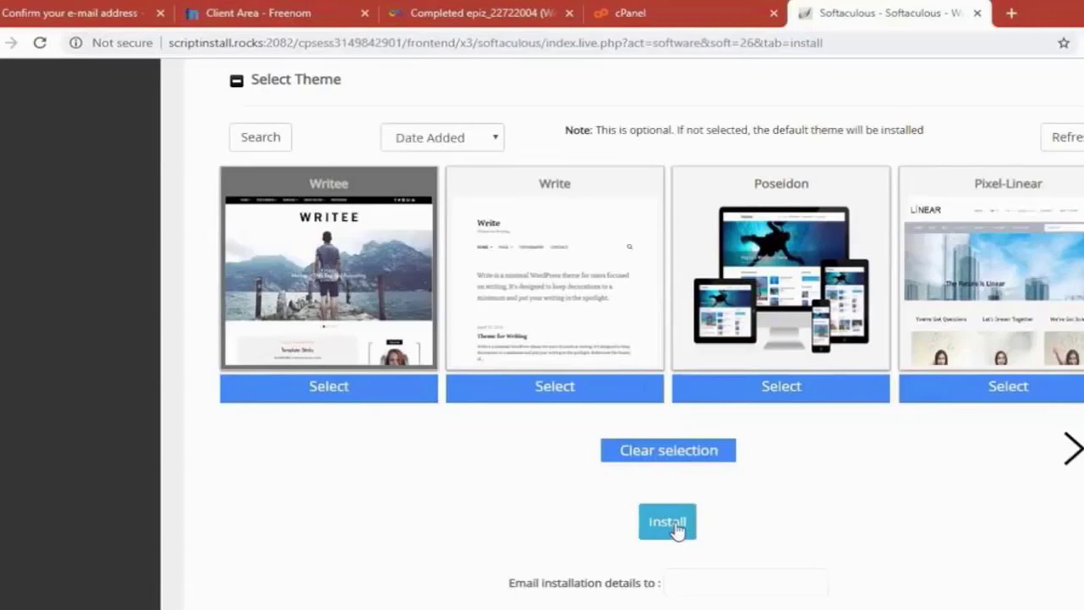
{"action": "left_click", "coordinate": [669, 522]}
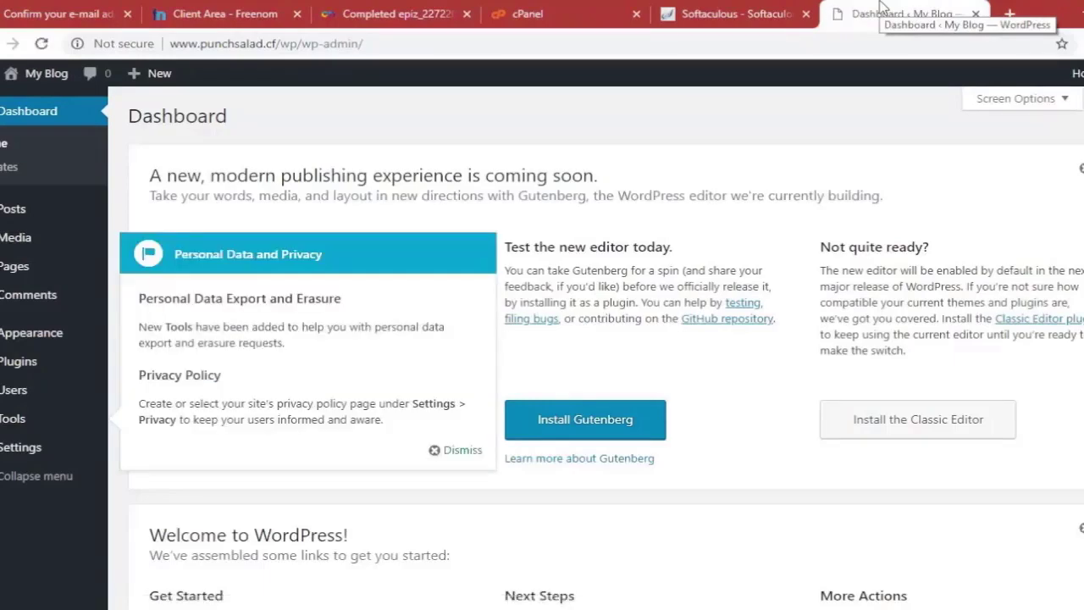
Dismiss the Personal Data and Privacy notice on the WordPress dashboard and look over the dashboard page.
{"action": "left_click", "coordinate": [446, 450]}
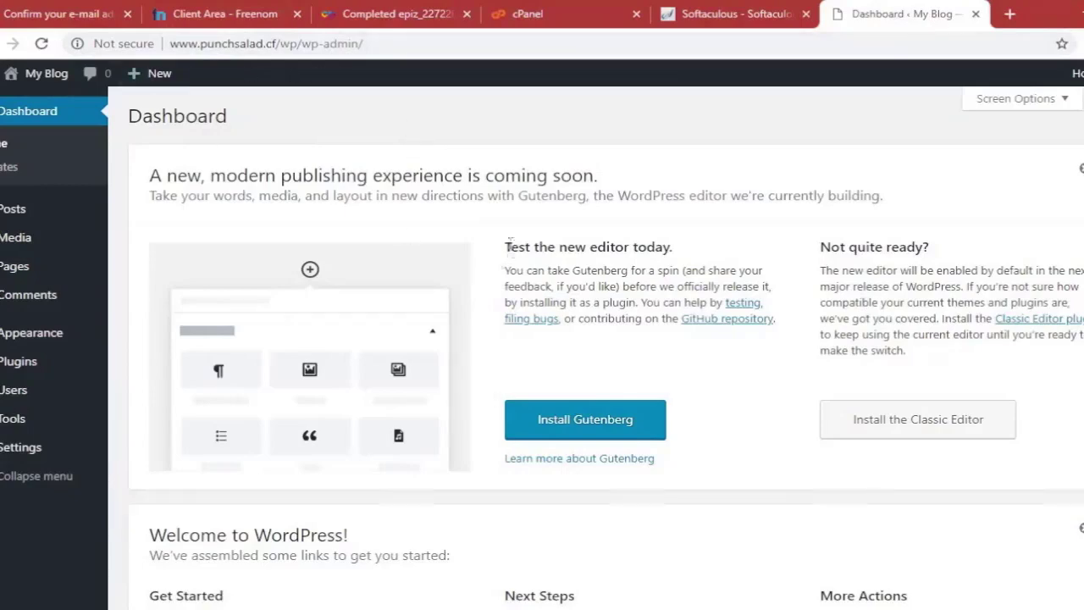
{"action": "scroll", "coordinate": [551, 186], "scroll_direction": "down", "scroll_amount": 3}
{"action": "scroll", "coordinate": [593, 220], "scroll_direction": "up", "scroll_amount": 3}
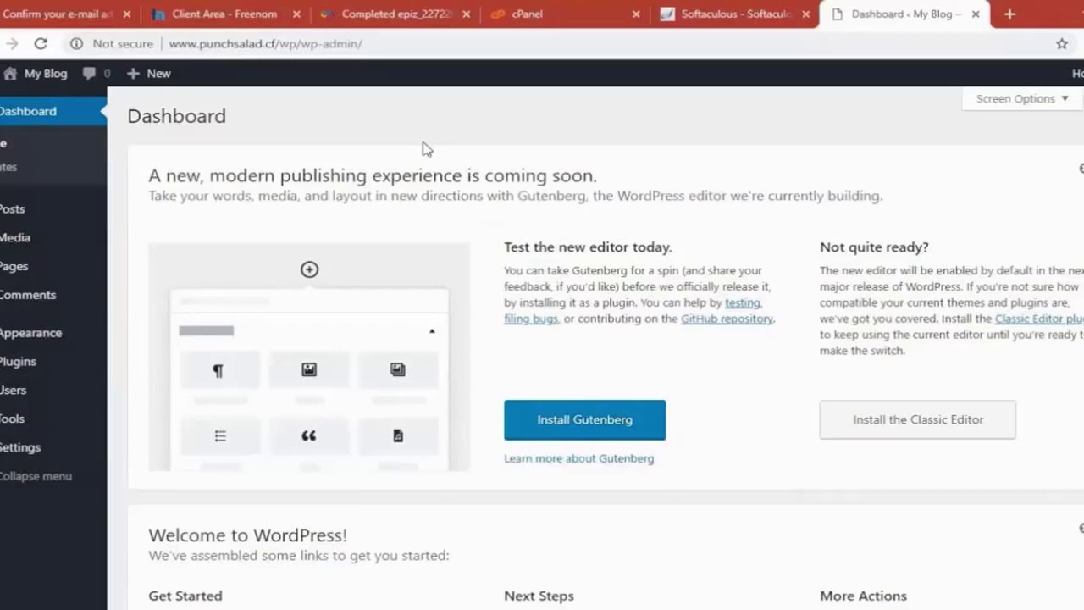
Find the OceanWP theme among the themes that can be added, then install and activate it.
{"action": "mouse_move", "coordinate": [69, 336]}
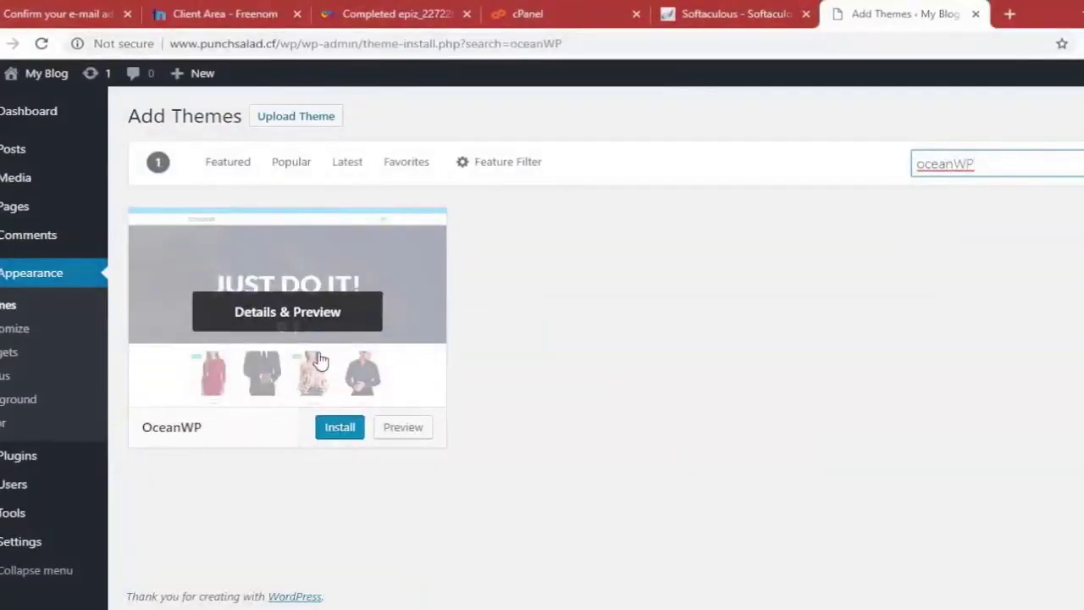
{"action": "left_click", "coordinate": [339, 430]}
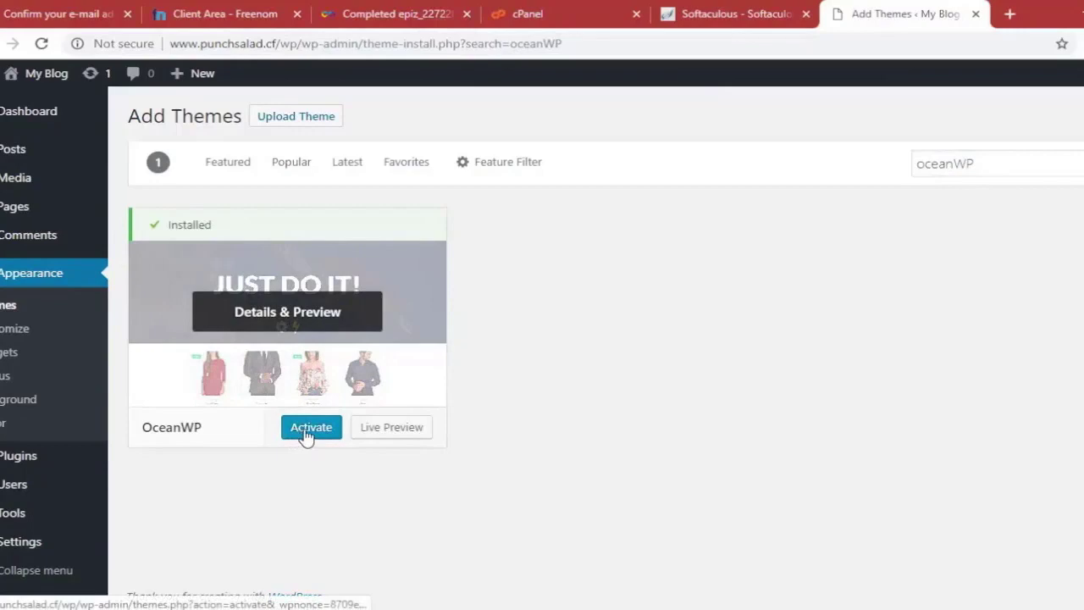
{"action": "left_click", "coordinate": [305, 432]}
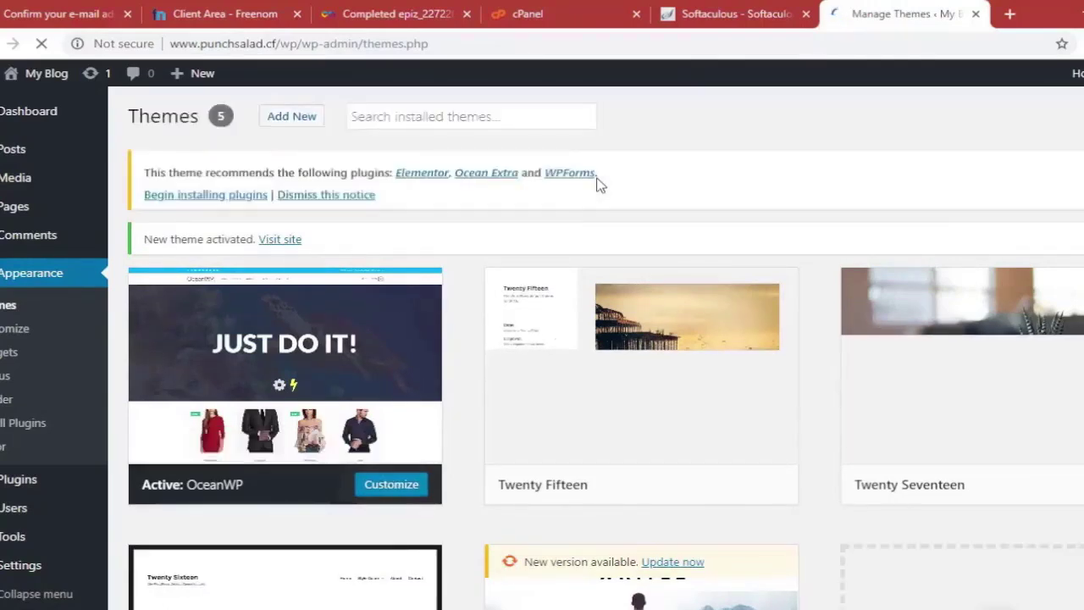
Open the live My Blog site in a new browser tab to view it.
{"action": "mouse_move", "coordinate": [29, 76]}
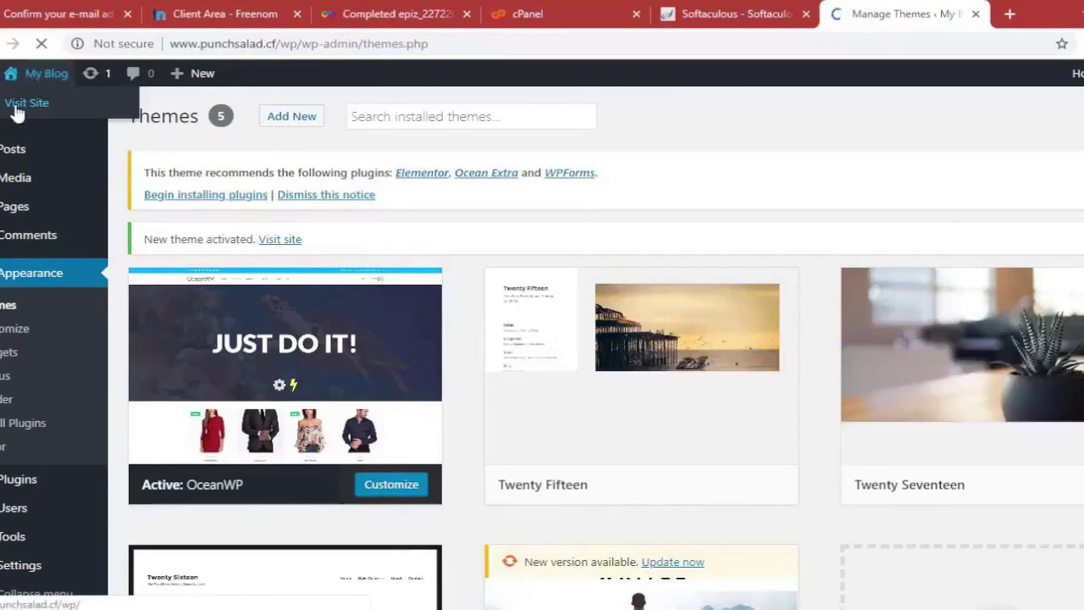
{"action": "right_click", "coordinate": [36, 107]}
{"action": "left_click", "coordinate": [56, 113]}
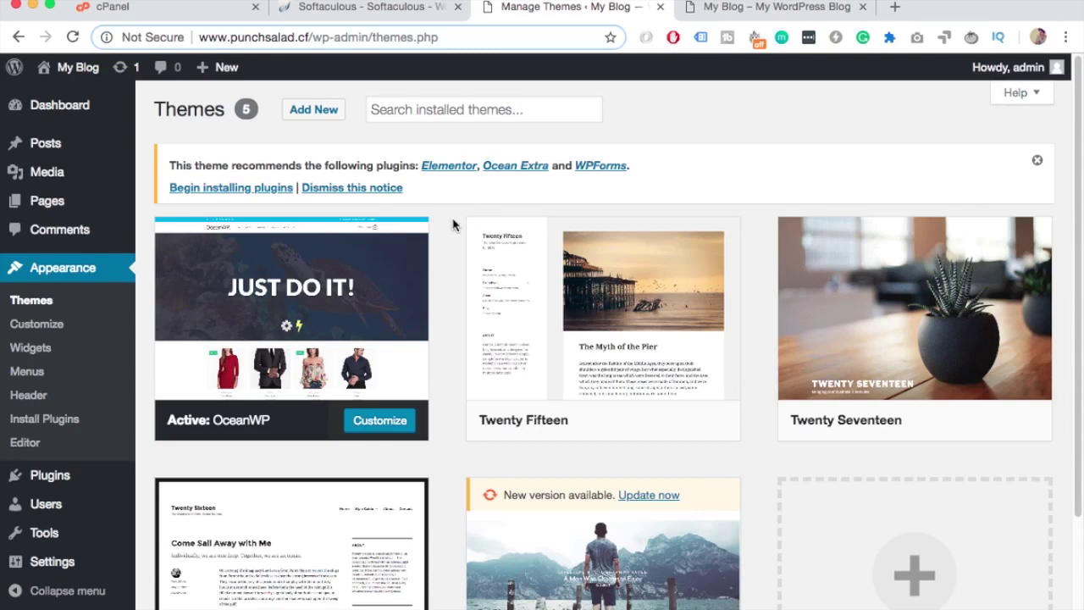
Bulk-install the theme's recommended plugins Elementor, Ocean Extra and WPForms.
{"action": "mouse_move", "coordinate": [249, 259]}
{"action": "left_click", "coordinate": [268, 188]}
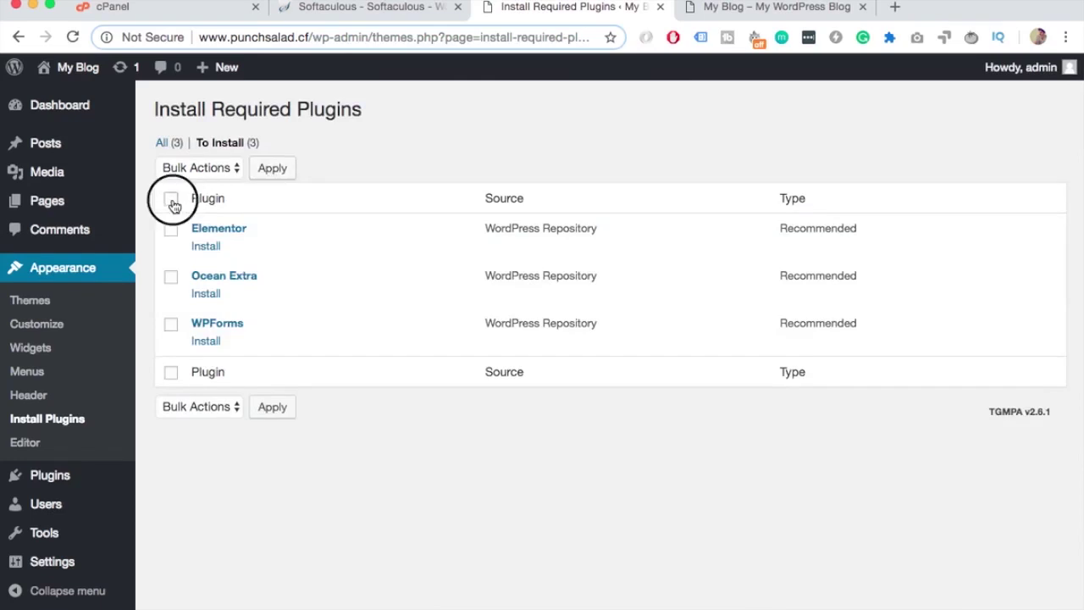
{"action": "left_click", "coordinate": [170, 199]}
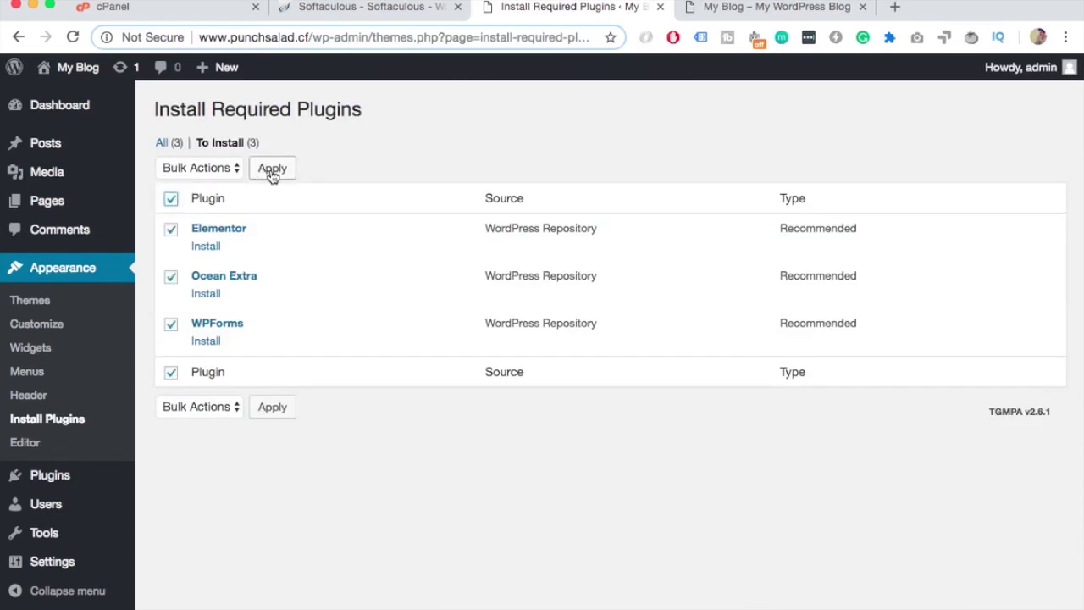
{"action": "left_click", "coordinate": [220, 409]}
{"action": "left_click", "coordinate": [219, 421]}
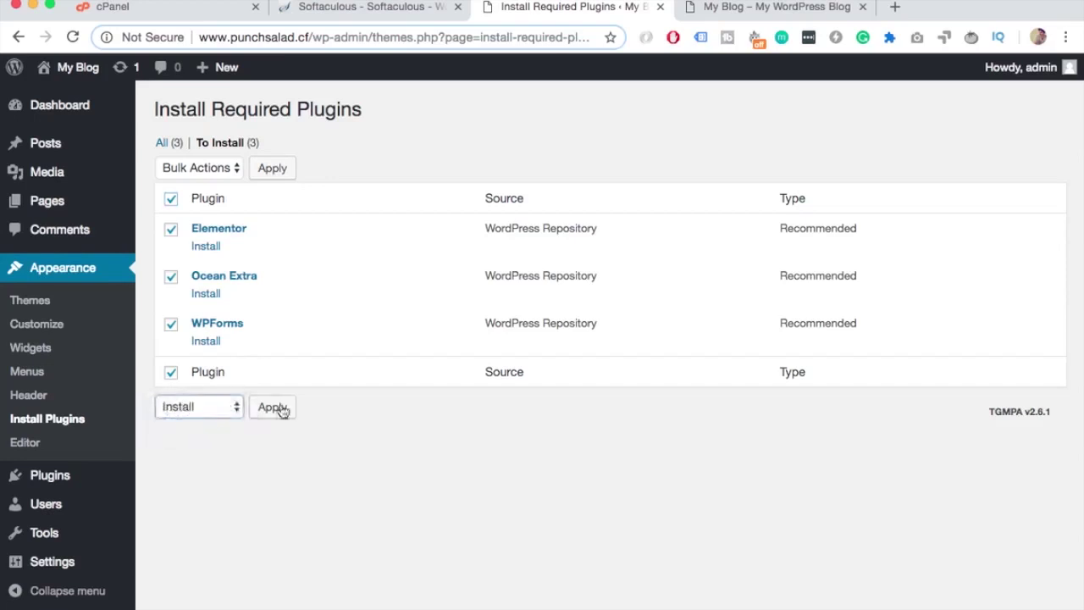
{"action": "left_click", "coordinate": [281, 409]}
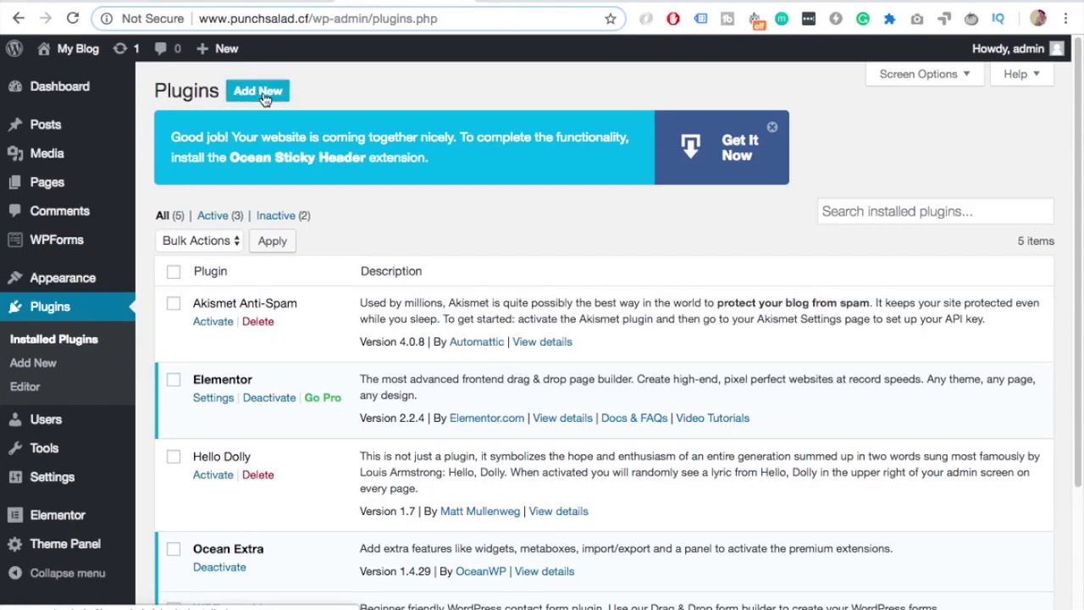
Search the available plugins for "ocean", then install and activate Ocean Demo Import.
{"action": "left_click", "coordinate": [264, 116]}
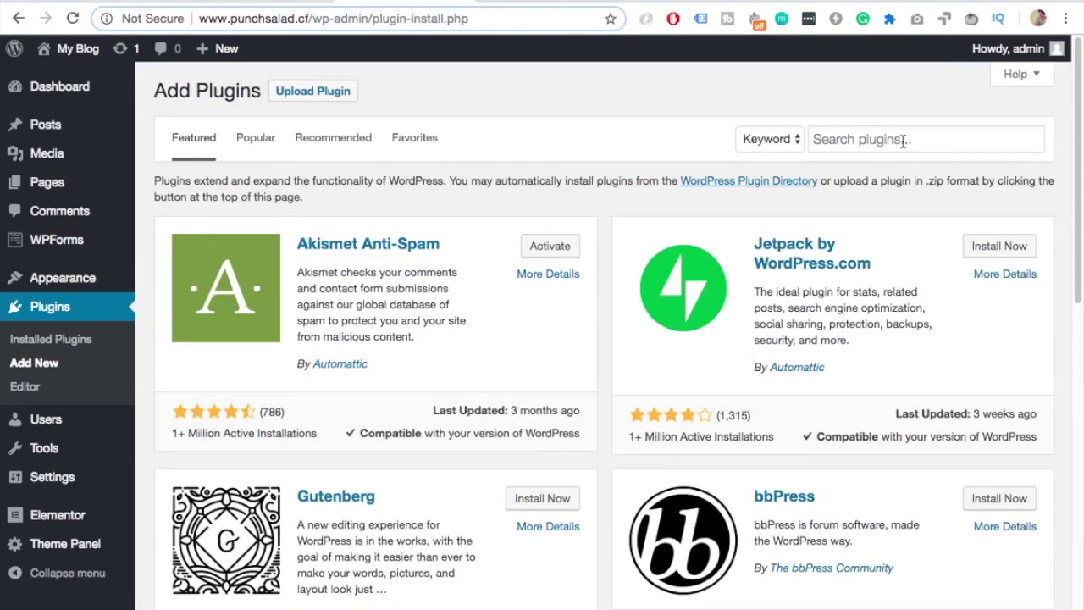
{"action": "left_click", "coordinate": [893, 138]}
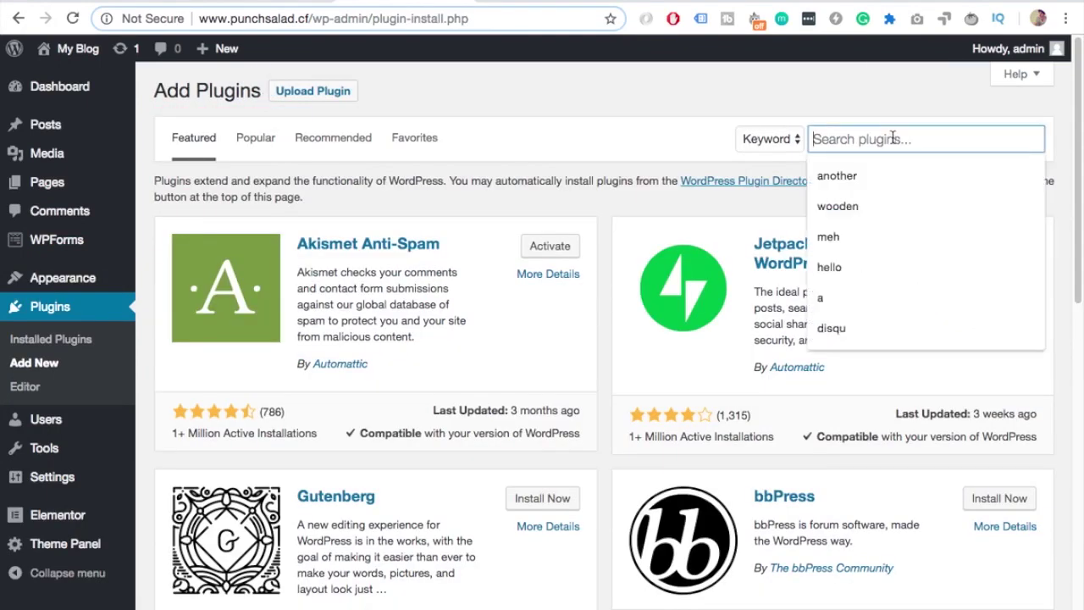
{"action": "type", "text": "ocean"}
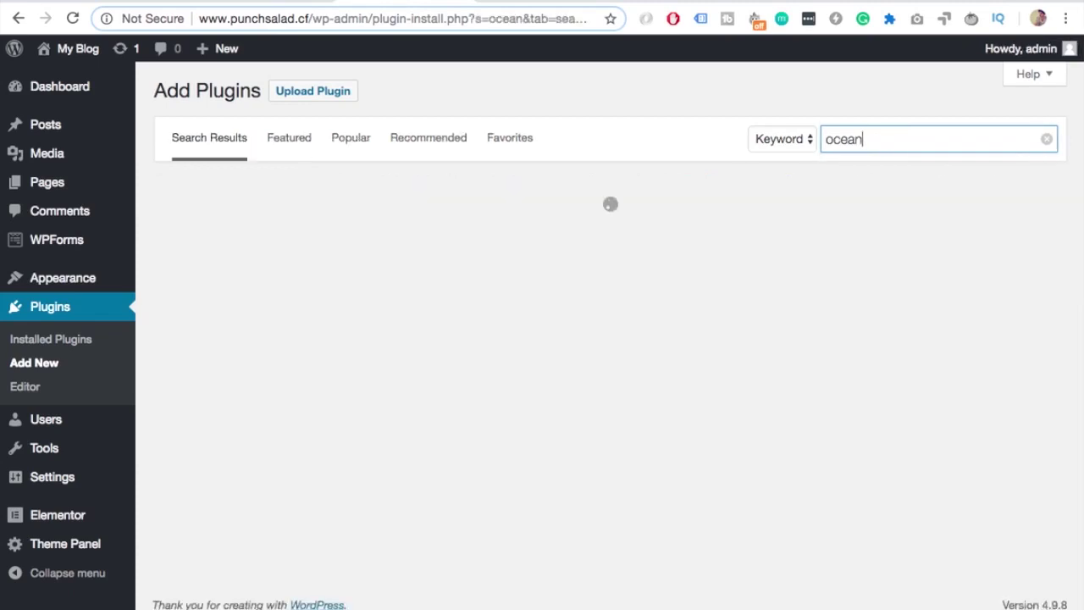
{"action": "scroll", "coordinate": [915, 260], "scroll_direction": "down", "scroll_amount": 1}
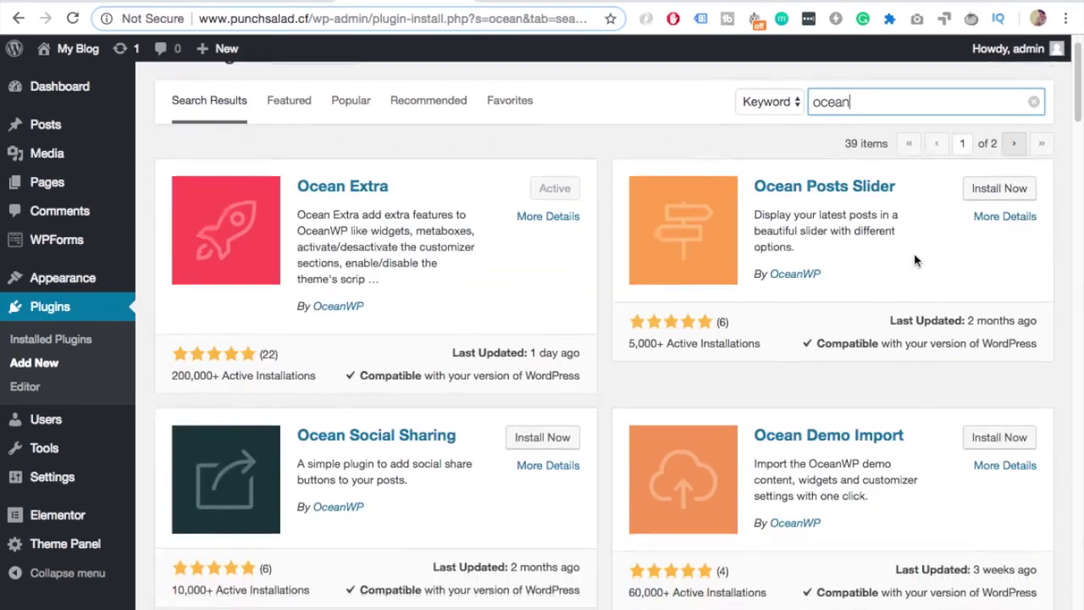
{"action": "left_click", "coordinate": [987, 448]}
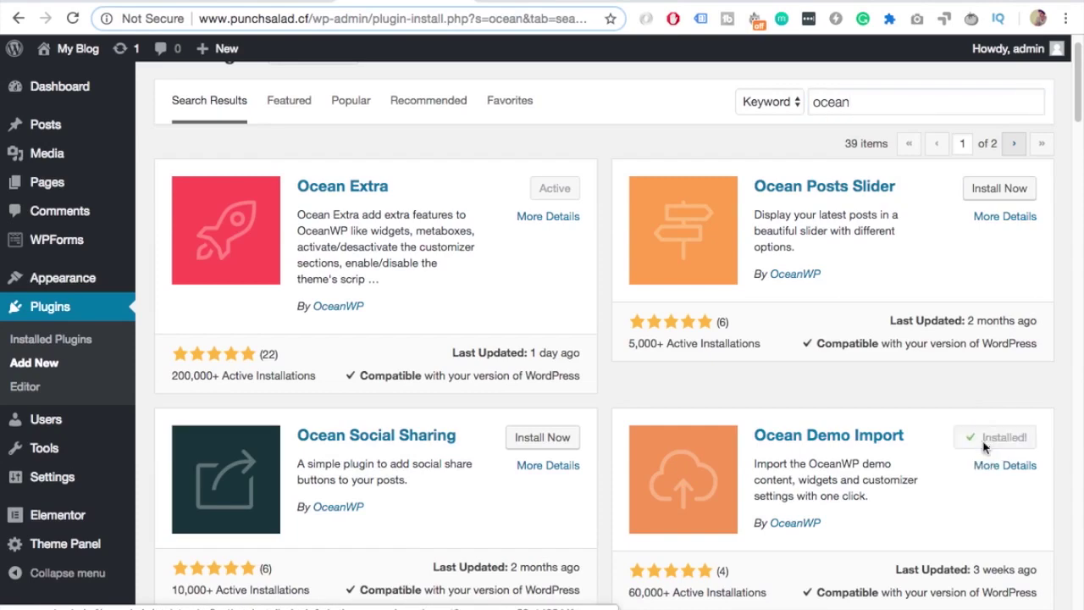
{"action": "left_click", "coordinate": [997, 440]}
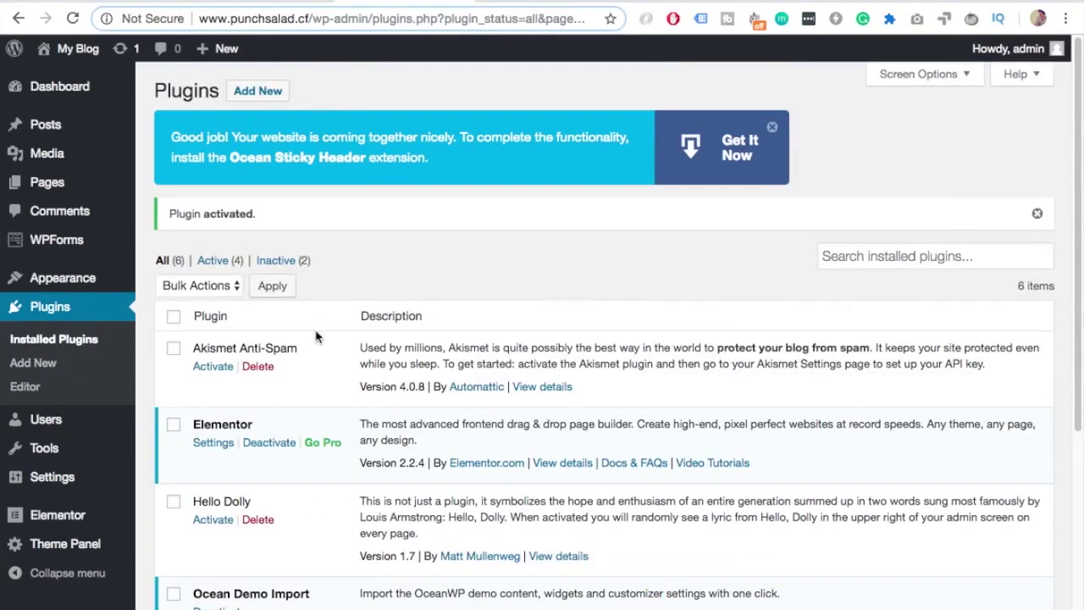
Open OceanWP's demo installation page and look through the available site demos.
{"action": "mouse_move", "coordinate": [95, 546]}
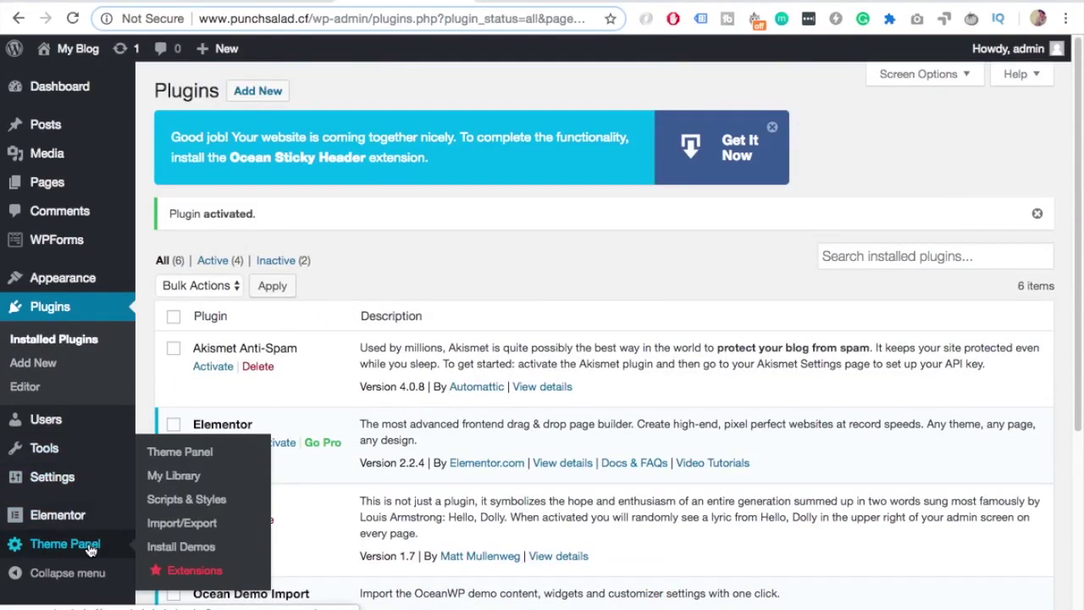
{"action": "left_click", "coordinate": [170, 549]}
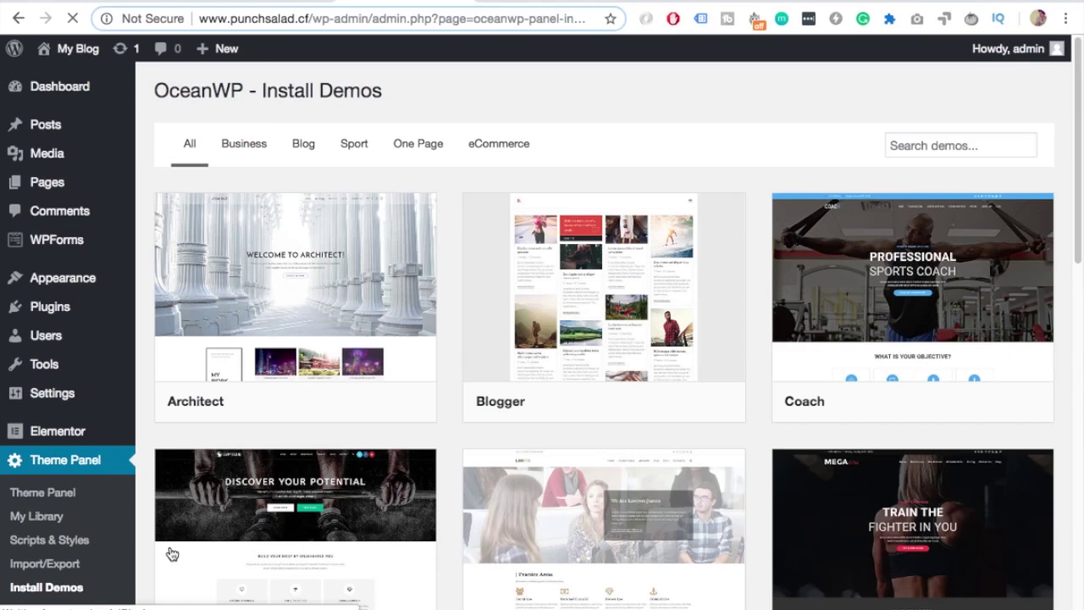
{"action": "scroll", "coordinate": [191, 508], "scroll_direction": "down", "scroll_amount": 3}
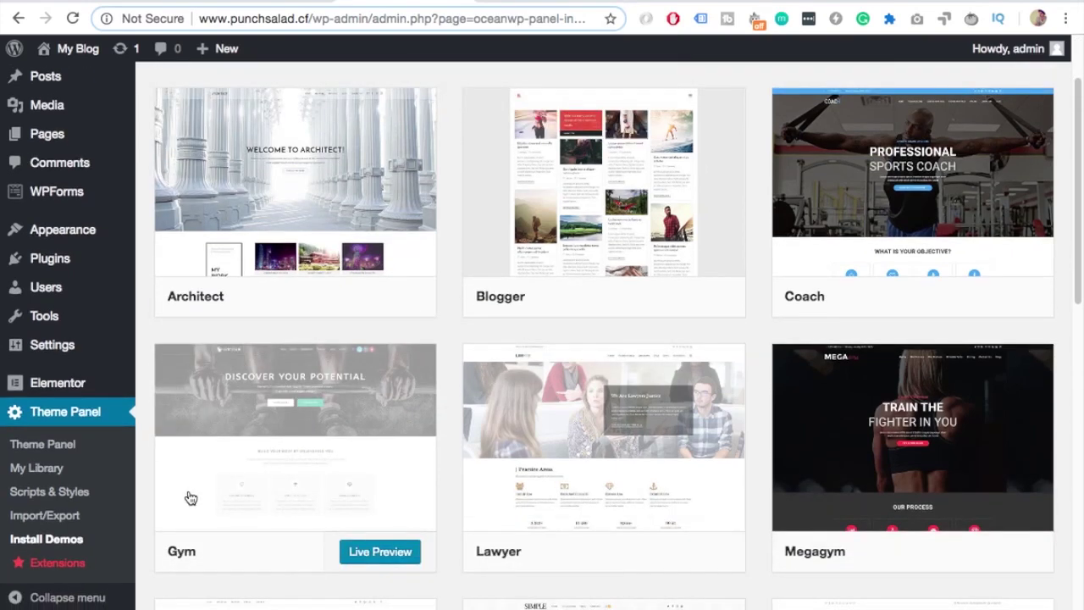
{"action": "scroll", "coordinate": [212, 439], "scroll_direction": "down", "scroll_amount": 5}
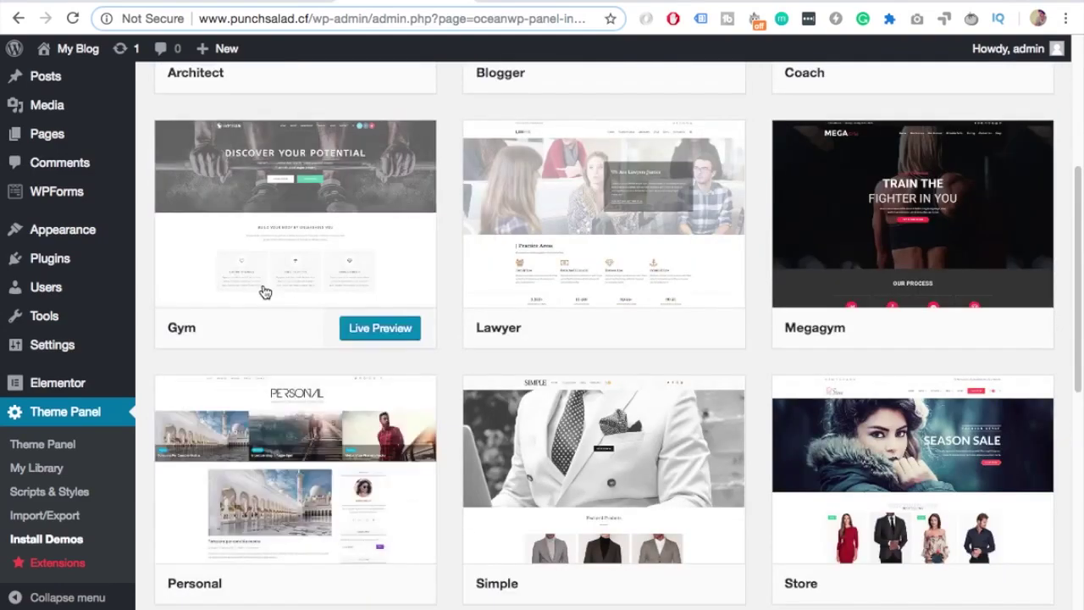
{"action": "scroll", "coordinate": [282, 286], "scroll_direction": "down", "scroll_amount": 5}
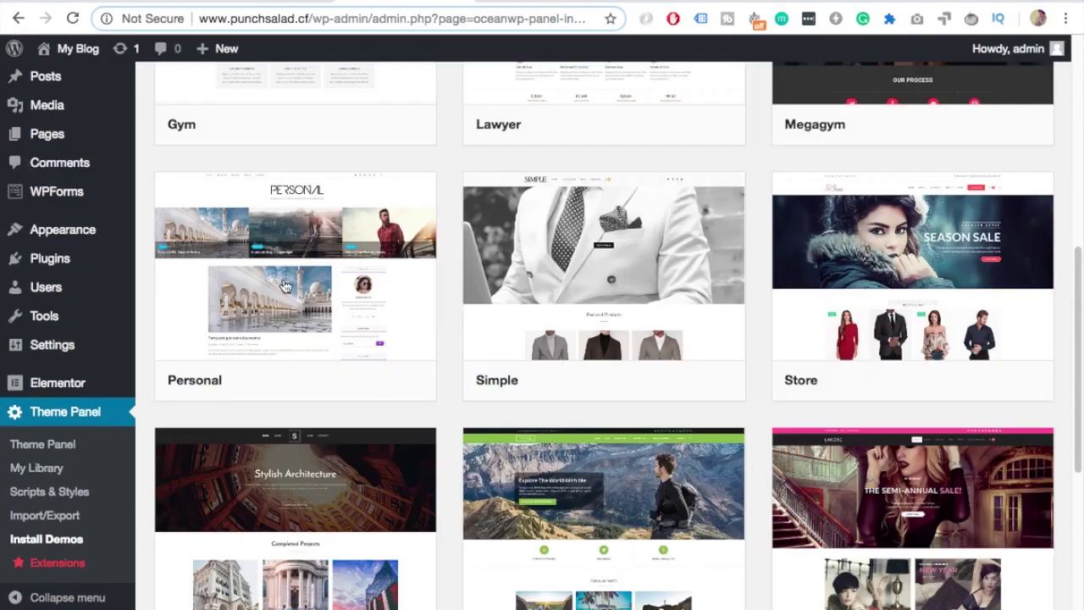
{"action": "scroll", "coordinate": [292, 284], "scroll_direction": "down", "scroll_amount": 1}
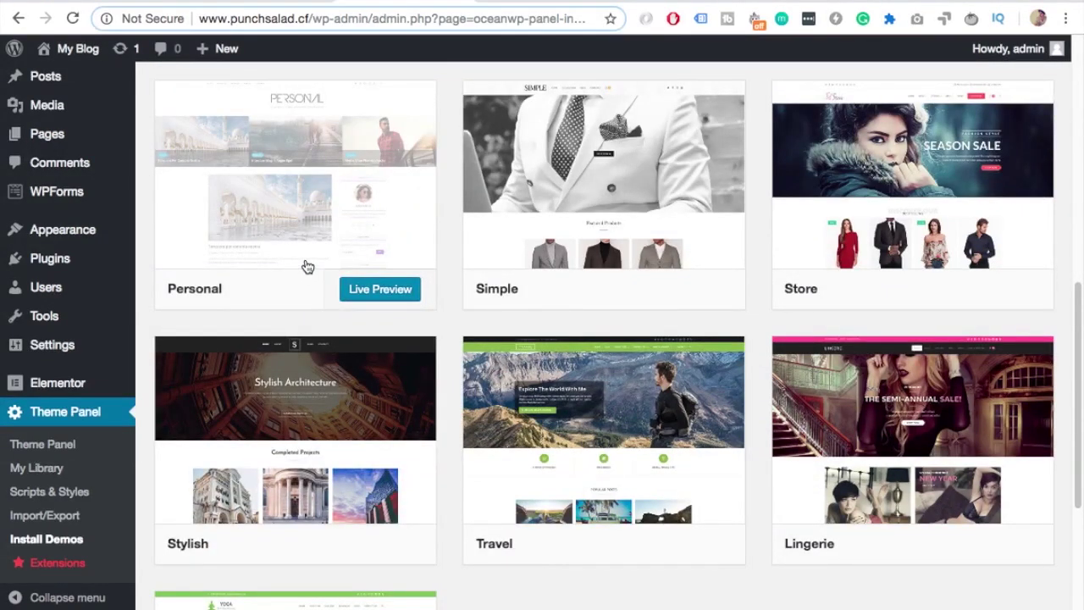
{"action": "scroll", "coordinate": [313, 264], "scroll_direction": "down", "scroll_amount": 1}
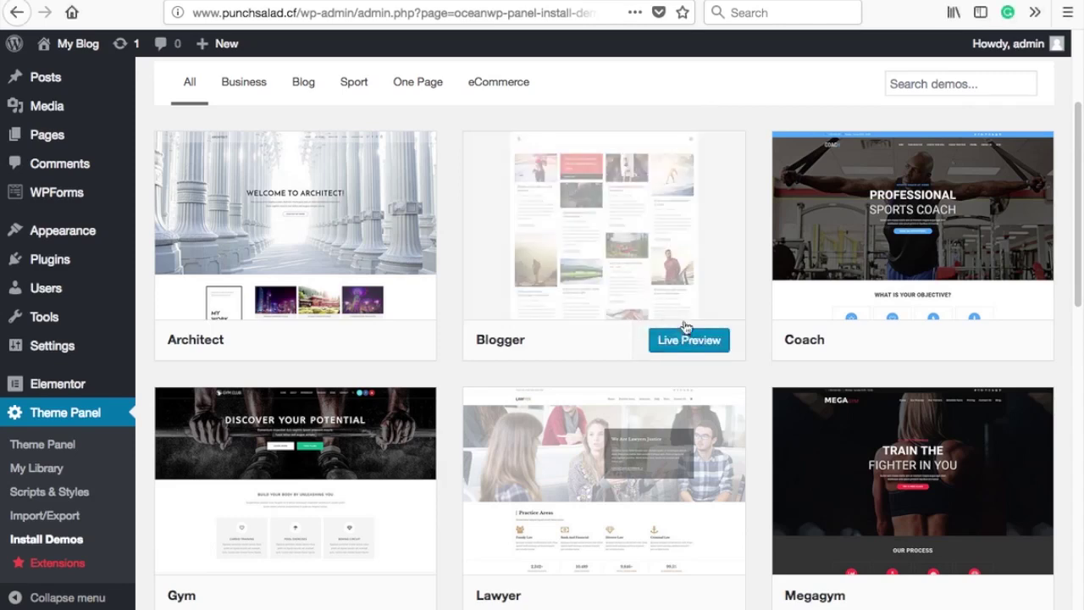
Install the Blogger demo, importing its XML data, customizer settings and widgets.
{"action": "left_click", "coordinate": [637, 260]}
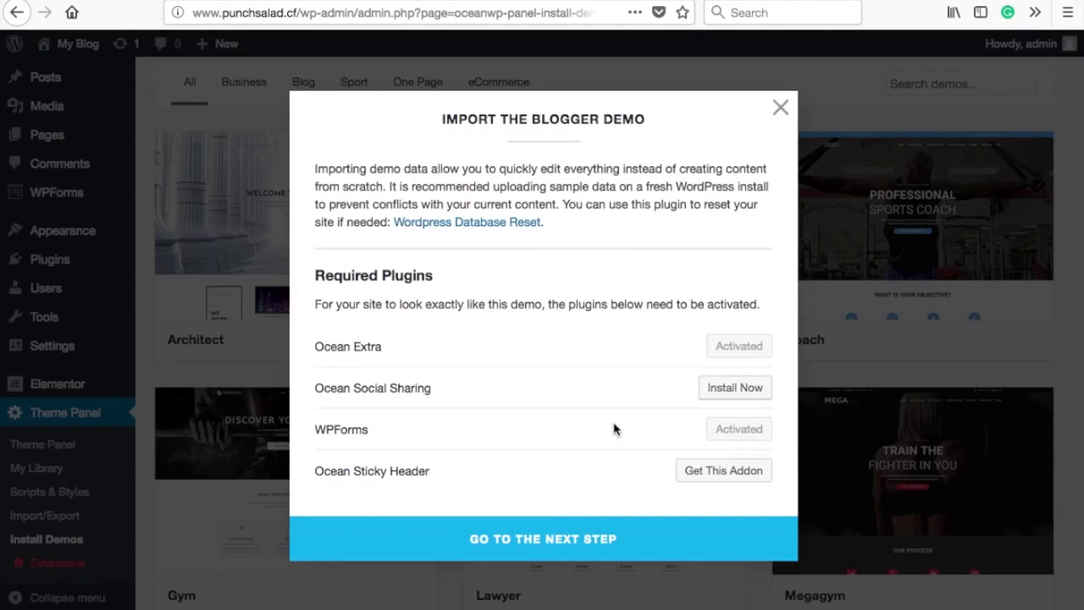
{"action": "left_click", "coordinate": [511, 535]}
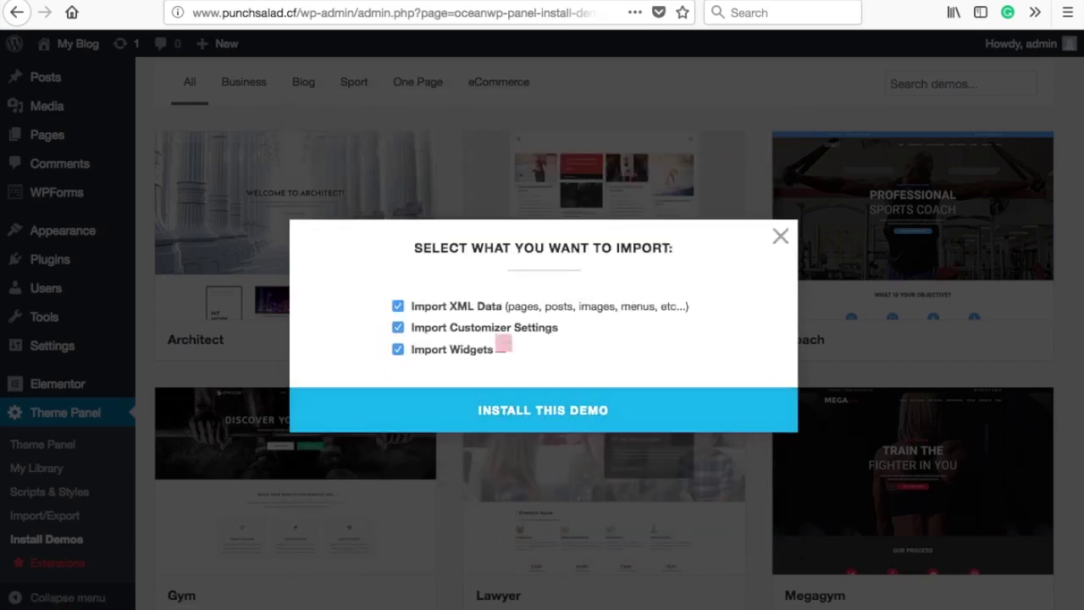
{"action": "left_click", "coordinate": [651, 416]}
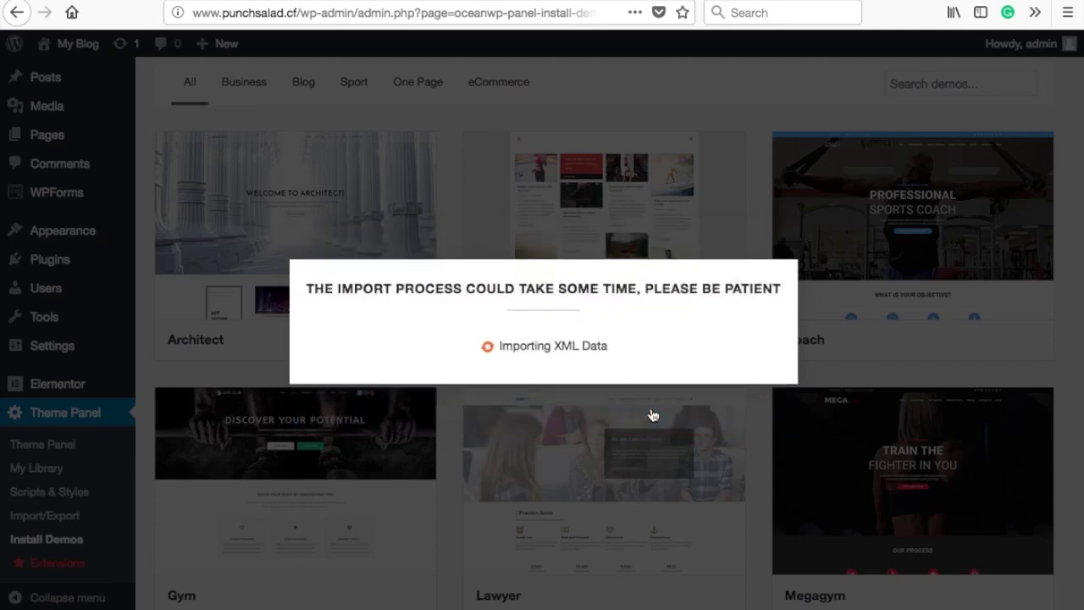
View the live punchsalad.cf site, look through its blog posts and open the "Curae morbi lacinia molestie dui praesent blandit" post.
{"action": "left_click", "coordinate": [557, 409]}
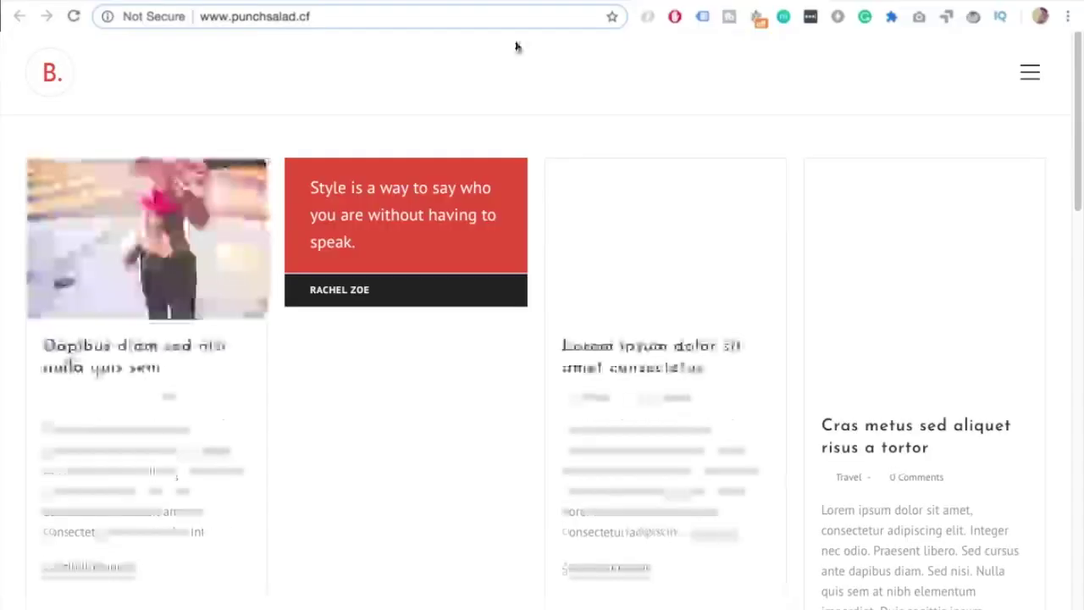
{"action": "scroll", "coordinate": [514, 104], "scroll_direction": "down", "scroll_amount": 5}
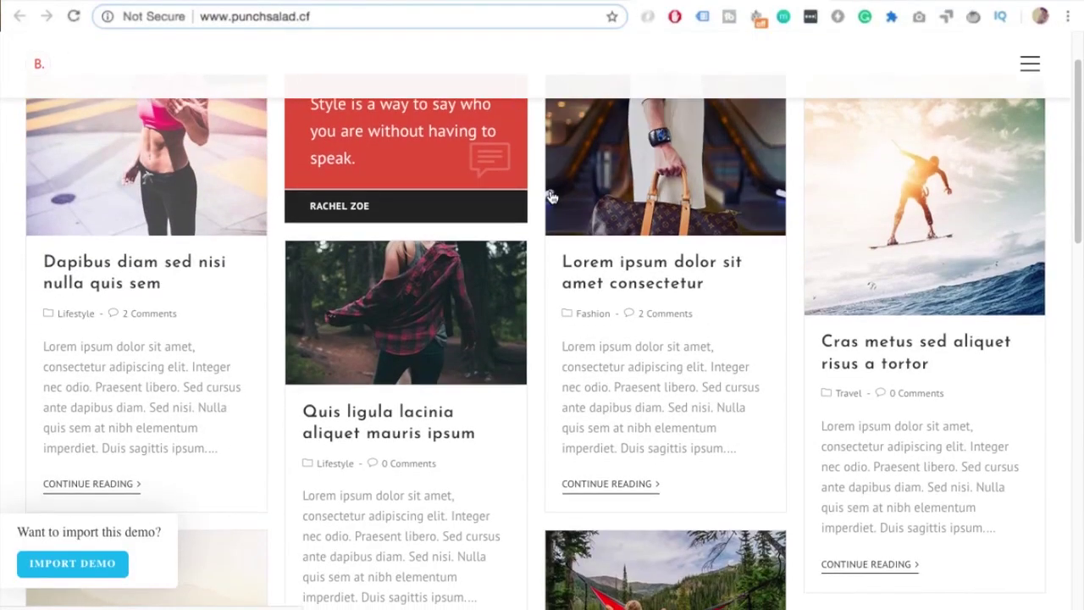
{"action": "scroll", "coordinate": [546, 191], "scroll_direction": "down", "scroll_amount": 15}
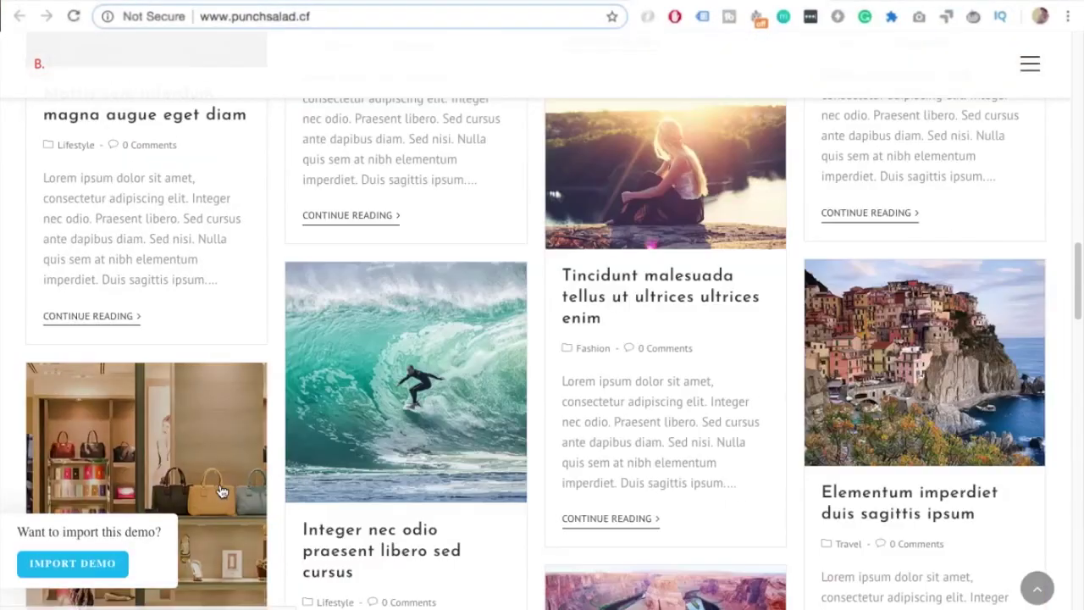
{"action": "scroll", "coordinate": [562, 368], "scroll_direction": "down", "scroll_amount": 8}
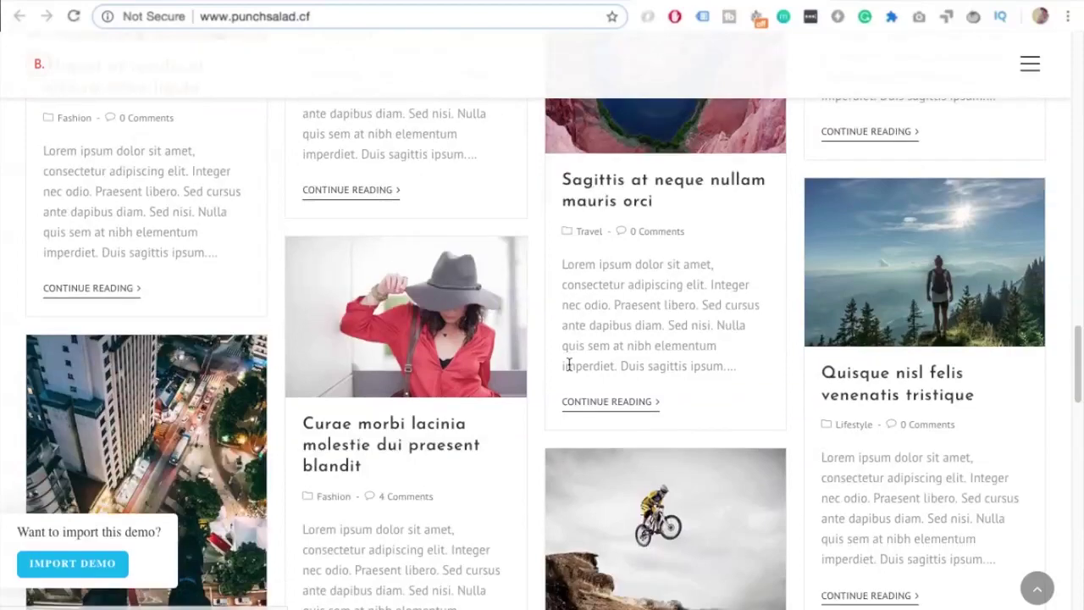
{"action": "scroll", "coordinate": [584, 369], "scroll_direction": "down", "scroll_amount": 3}
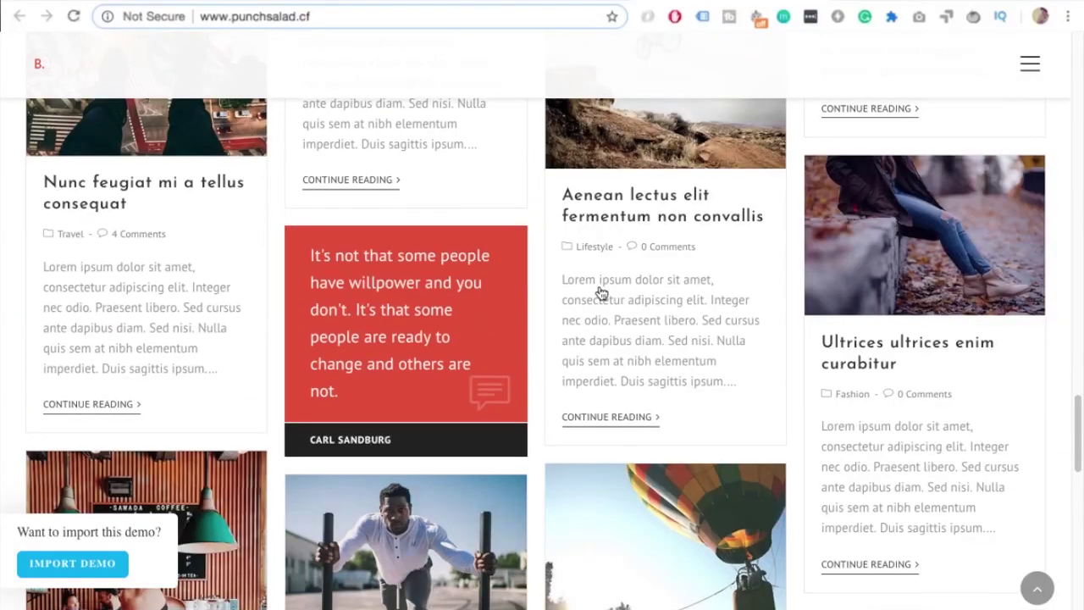
{"action": "scroll", "coordinate": [593, 296], "scroll_direction": "up", "scroll_amount": 4}
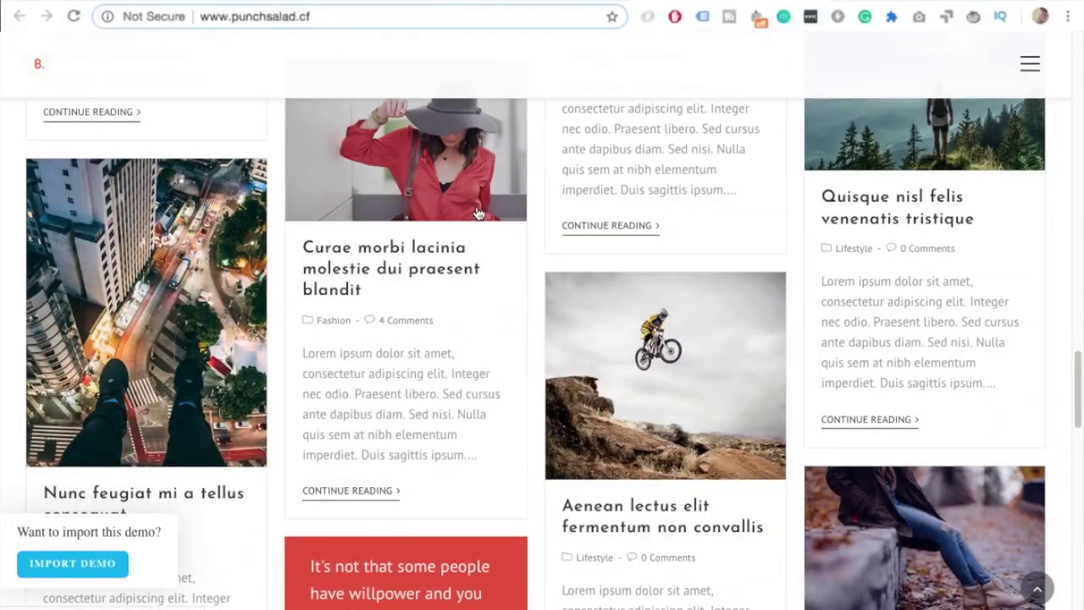
{"action": "left_click", "coordinate": [478, 210]}
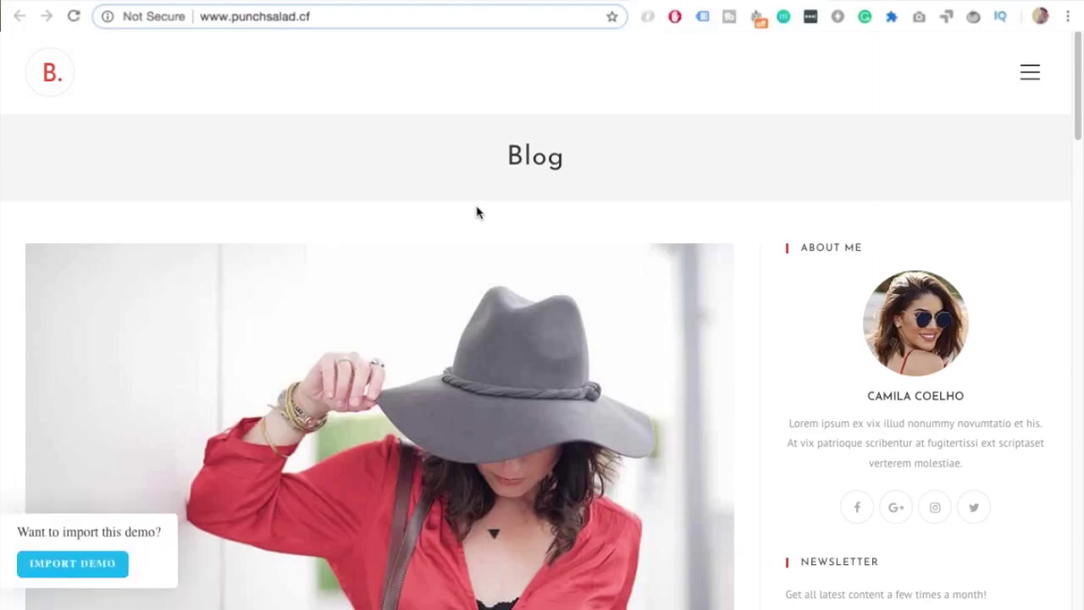